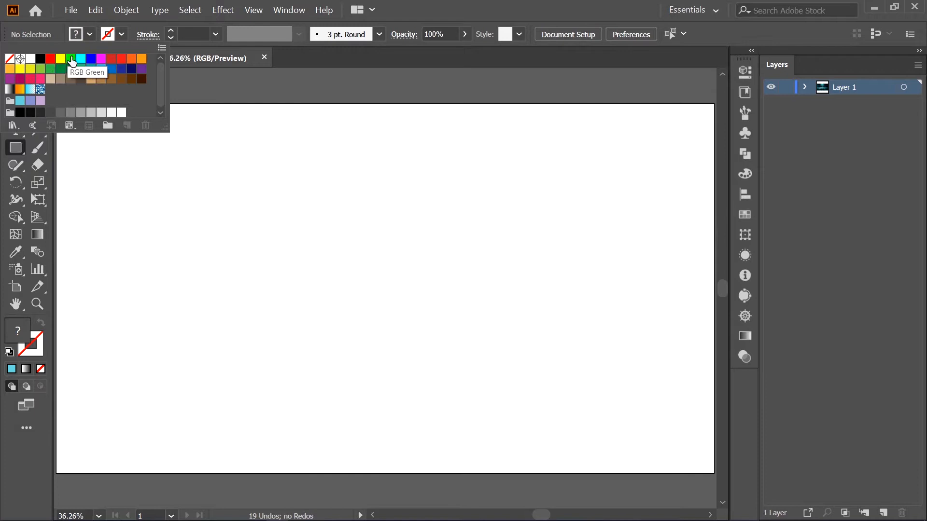
Draw a cyan rectangle without a stroke covering the upper half of the artboard
left_click(92, 35)
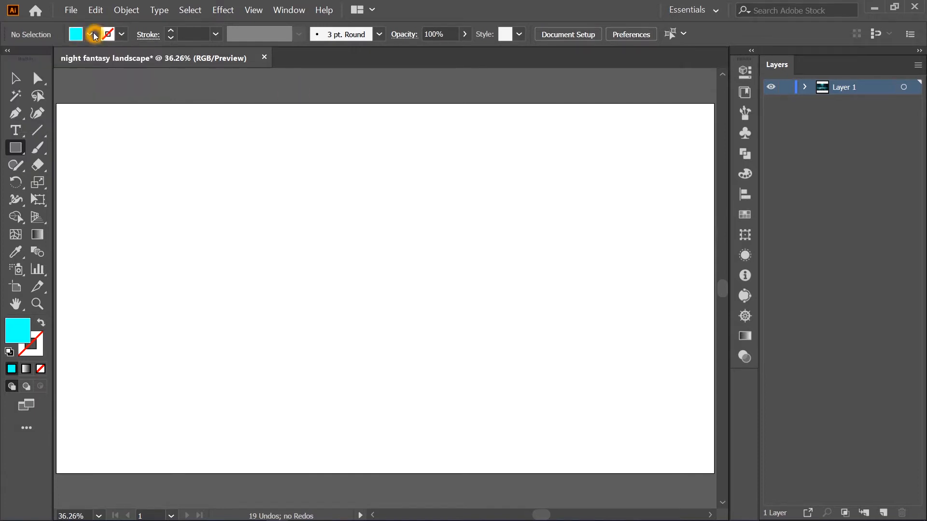
left_click_drag(56, 103, 713, 288)
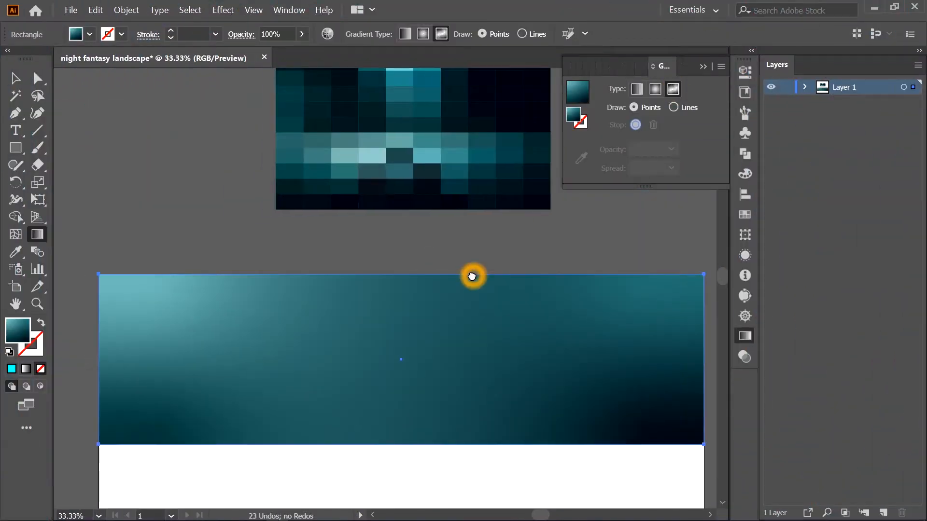
Add a freeform gradient stop at the upper rectangle's top centre and colour it bright cyan sampled from the mosaic palette
left_click_drag(472, 276, 446, 298)
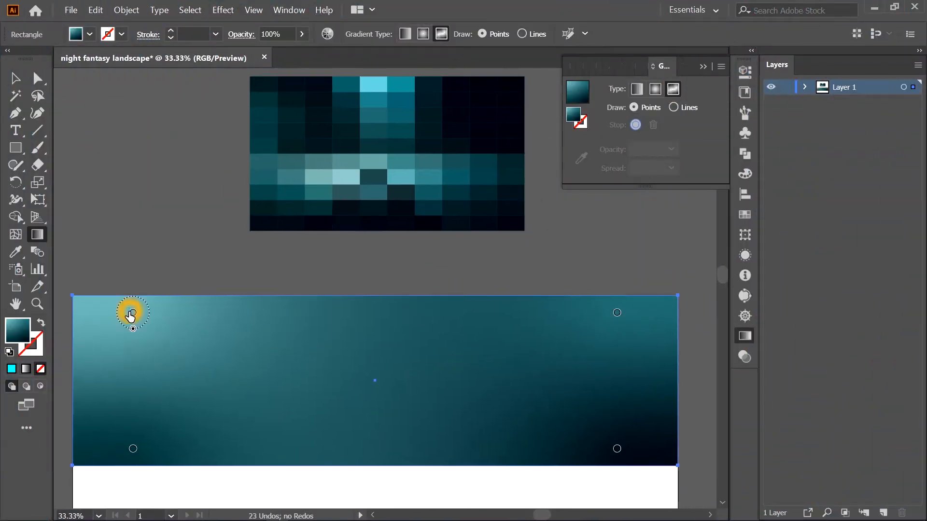
left_click(368, 301)
left_click(581, 158)
left_click(385, 101)
Reposition the upper rectangle's two right-hand gradient stops and colour the top one near-black from the palette
left_click_drag(616, 313, 664, 309)
left_click(581, 158)
left_click(524, 80)
left_click_drag(617, 448, 578, 459)
left_click_drag(664, 325, 647, 335)
left_click(582, 454)
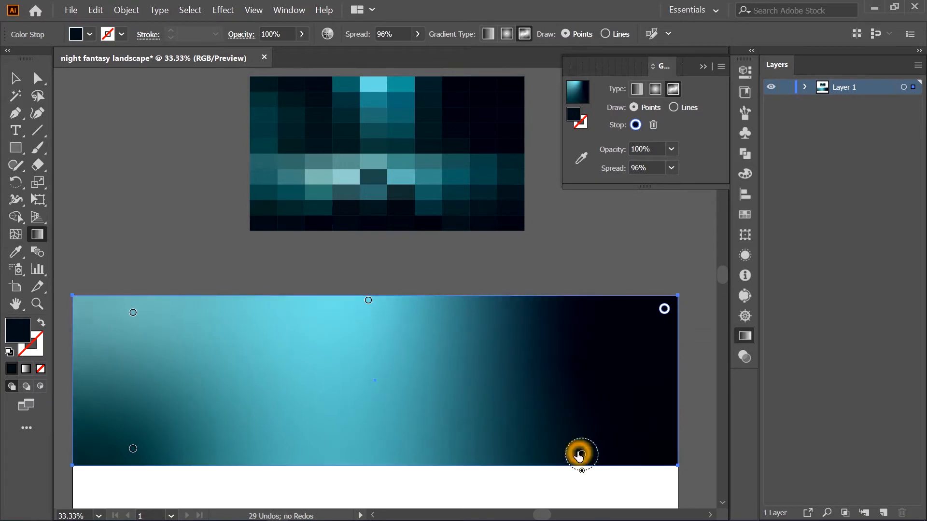
Add a gradient stop on the upper rectangle's bottom edge, right of centre, coloured dark teal from the palette
left_click(471, 464)
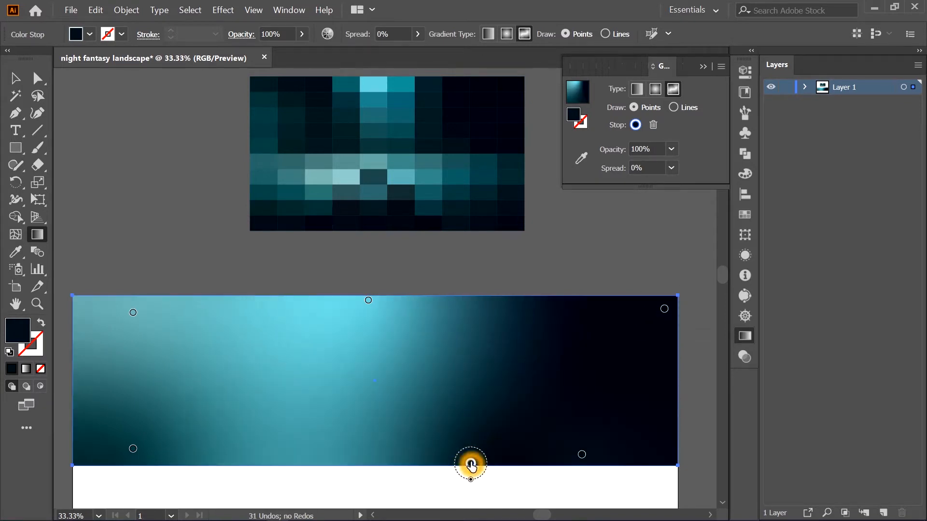
left_click(581, 158)
left_click(401, 150)
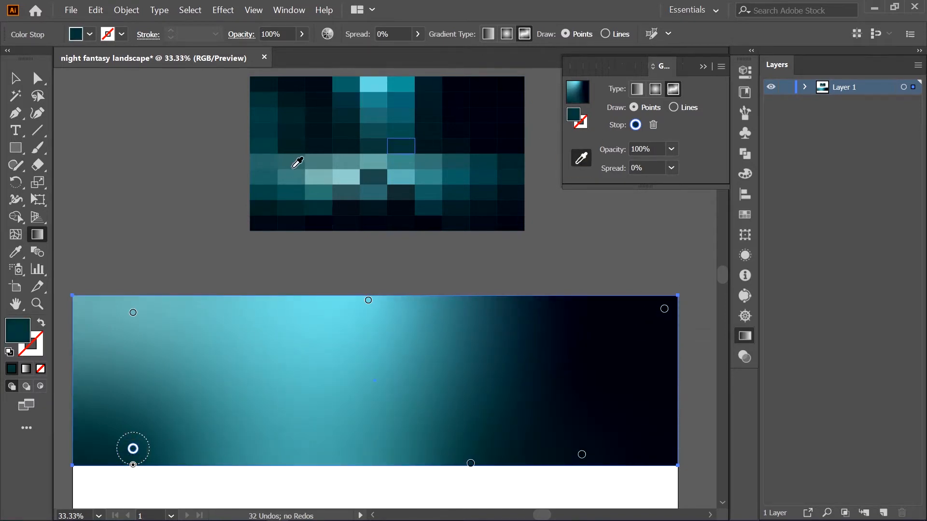
Recolour the two left-hand gradient stops with very dark palette tones, shifting the top one inward to the rectangle's upper edge
left_click(291, 145)
left_click(132, 465)
left_click_drag(133, 313, 159, 298)
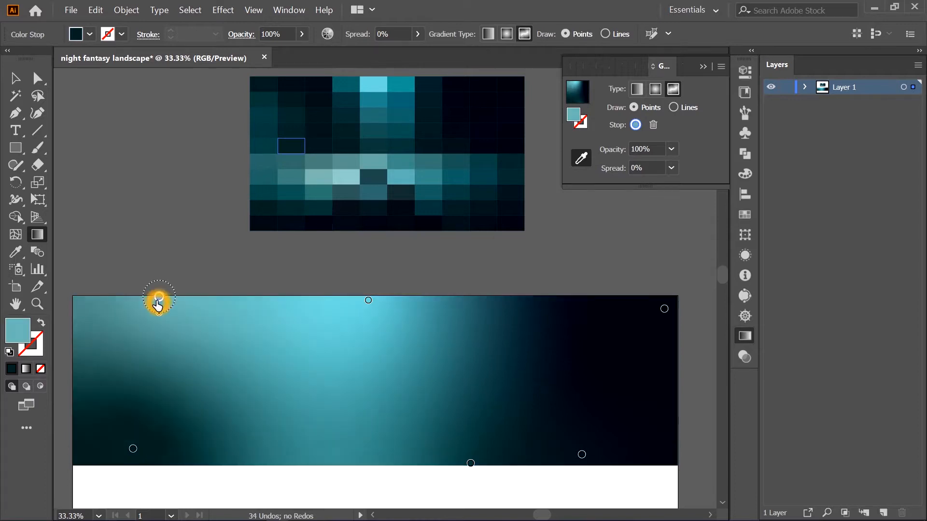
left_click(292, 84)
Add a dark teal gradient stop on the rectangle's left edge and a darker one on its bottom edge, left of centre
left_click_drag(77, 377, 76, 397)
left_click(264, 115)
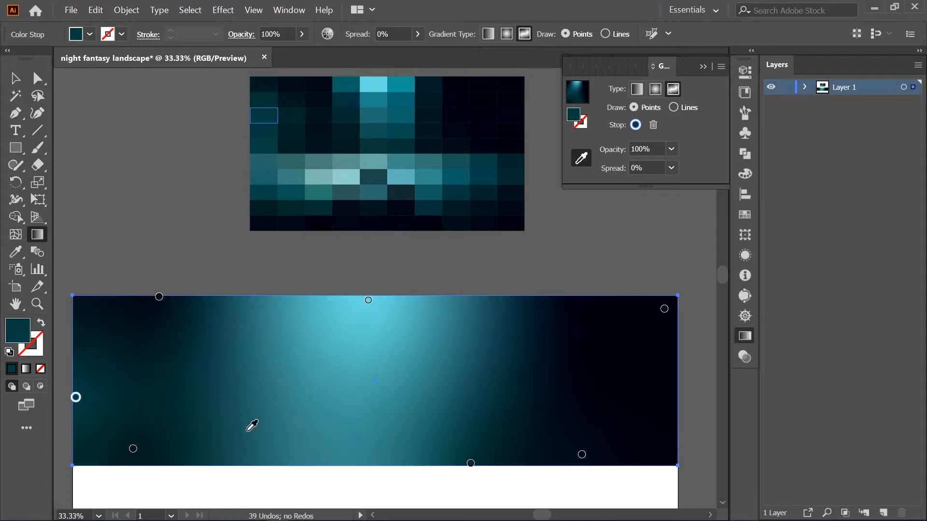
left_click(264, 460)
left_click(373, 136)
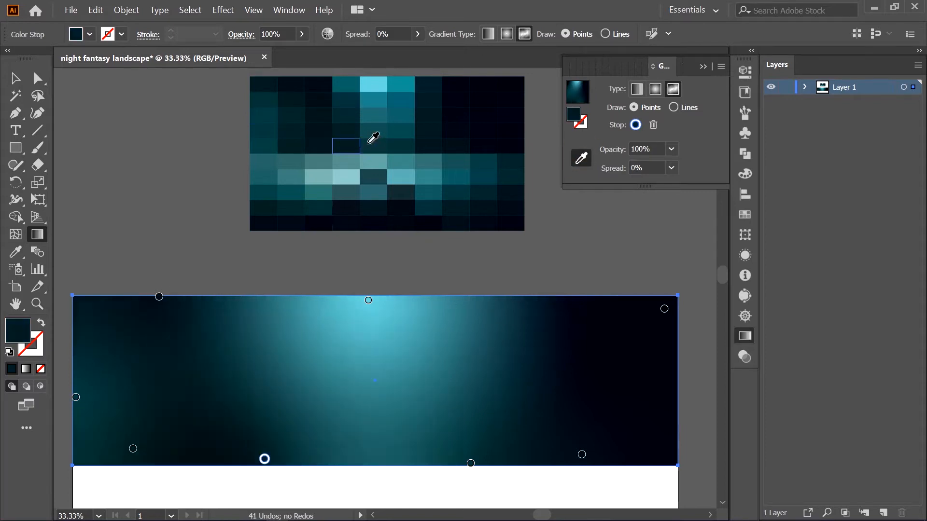
left_click_drag(264, 475, 265, 478)
Replace the bottom stop right of centre with a dark teal one from the palette, and adjust the right-hand stops' positions and spread
left_click(472, 465)
left_click(471, 460)
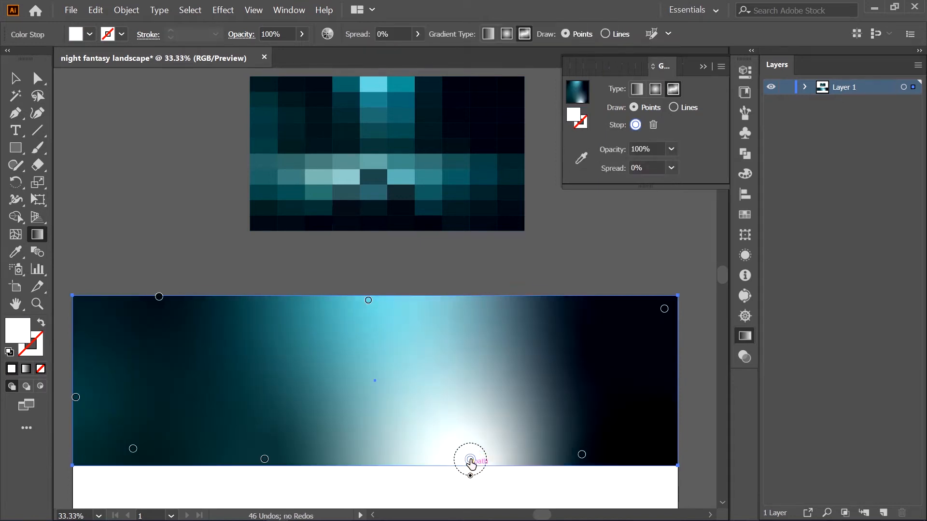
left_click(576, 158)
left_click(407, 146)
left_click_drag(470, 477, 470, 480)
left_click_drag(582, 464, 609, 459)
mouse_move(664, 312)
left_mouse_down()
mouse_move(672, 304)
mouse_move(672, 321)
left_mouse_up()
left_click(703, 70)
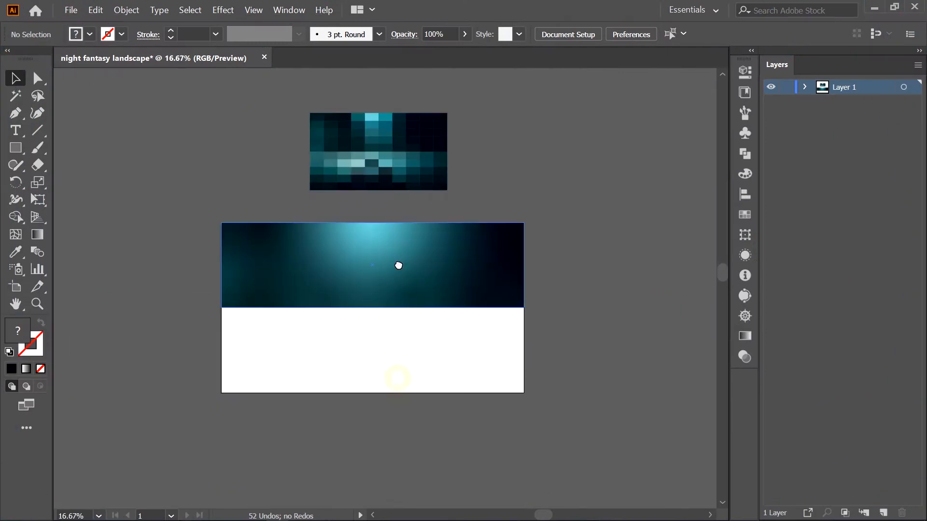
Draw a second rectangle covering the lower half of the artboard and apply a freeform gradient to it
key("ctrl+plus")
left_click(16, 147)
mouse_move(118, 285)
left_mouse_down()
mouse_move(581, 404)
mouse_move(573, 413)
left_mouse_up()
scroll(573, 412, "up", 2)
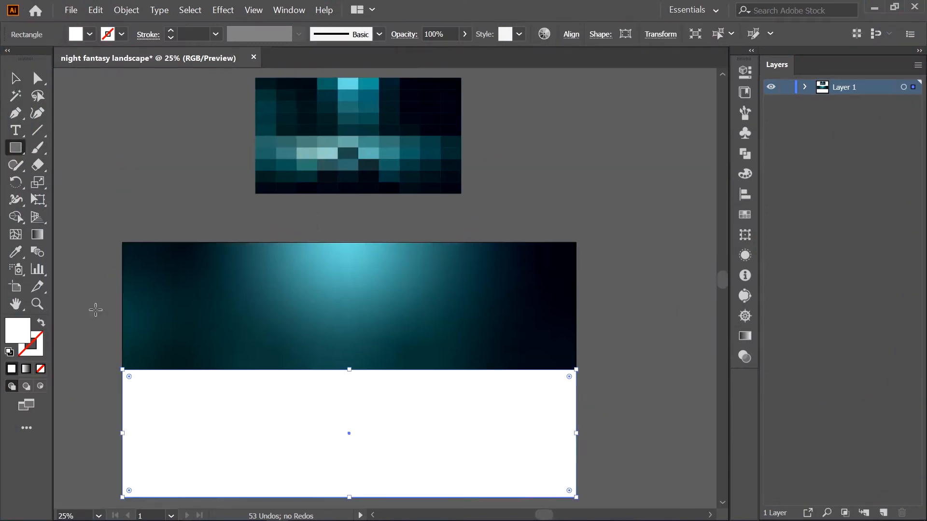
key("g")
left_click(673, 89)
Move the lower rectangle's two left-hand stops toward its corners, colouring the top one teal and the bottom one very dark teal
left_click_drag(166, 386, 131, 378)
left_click(581, 158)
left_click(268, 155)
left_click_drag(168, 488, 143, 486)
left_click(265, 191)
left_click(269, 177)
Move the lower rectangle's two right-hand stops toward its corners and colour them near-black from dark areas of the palette and sky
left_click_drag(531, 486, 565, 503)
left_click(581, 158)
left_click(565, 486)
left_click(454, 187)
left_click_drag(531, 383, 568, 376)
left_click(581, 158)
left_click(576, 360)
Add gradient stops at the lower rectangle's top and bottom centre, sampled as mid teal and dark teal
left_click(352, 378)
left_click(582, 159)
left_click(358, 145)
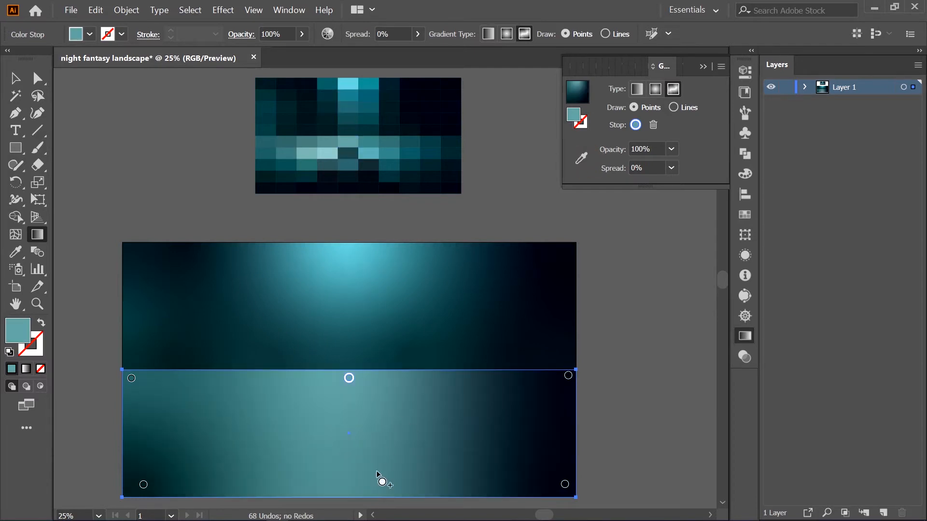
left_click(349, 493)
left_click(582, 158)
left_click(365, 172)
left_click(311, 175)
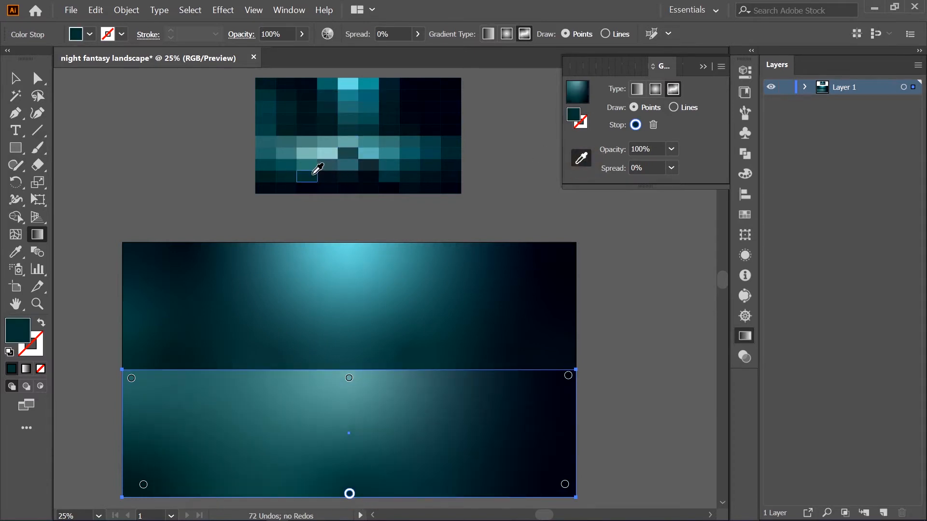
Recolour the lower rectangle's top-centre gradient stop with the pale cyan palette tile
left_click(348, 382)
left_click(581, 158)
left_click(331, 155)
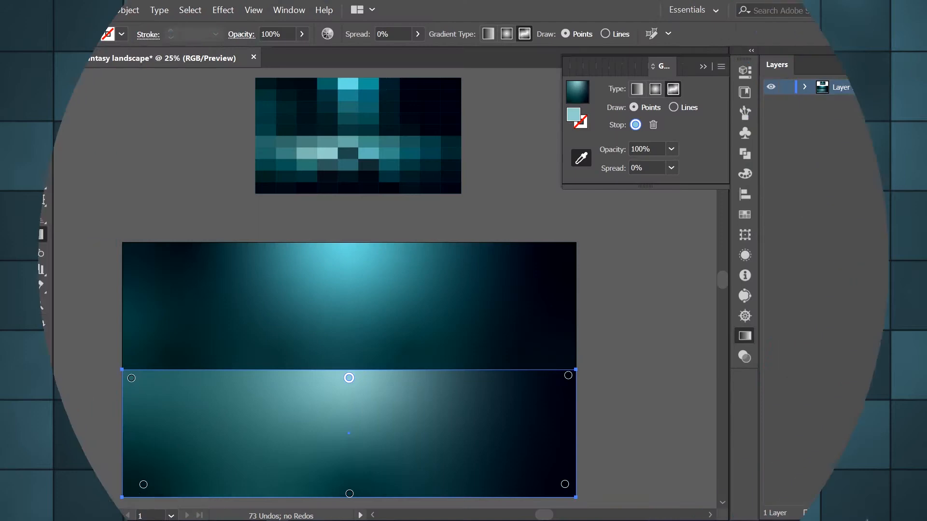
Draw a road-like triangle with a tiny flat tip just below the horizon, its base running along the artboard's bottom edge
key("ctrl+0")
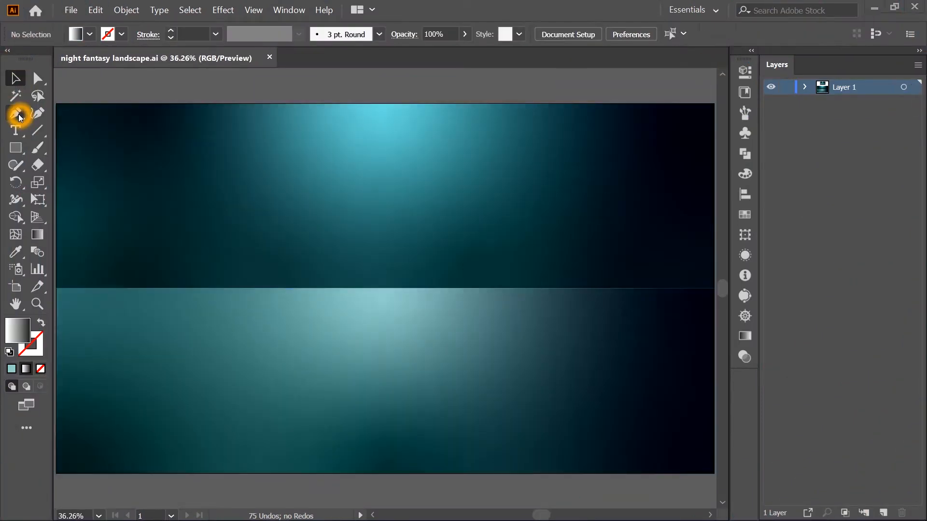
left_click(385, 295)
left_click(390, 294)
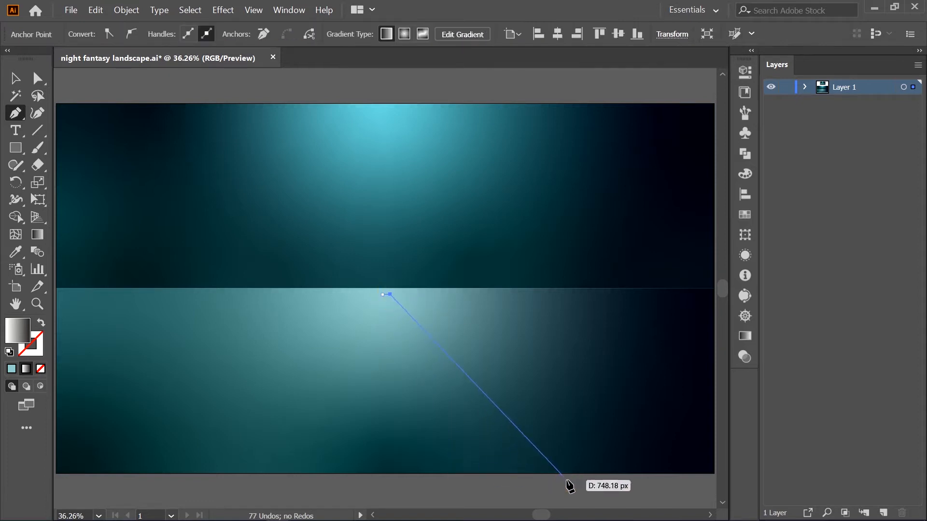
left_click(579, 473)
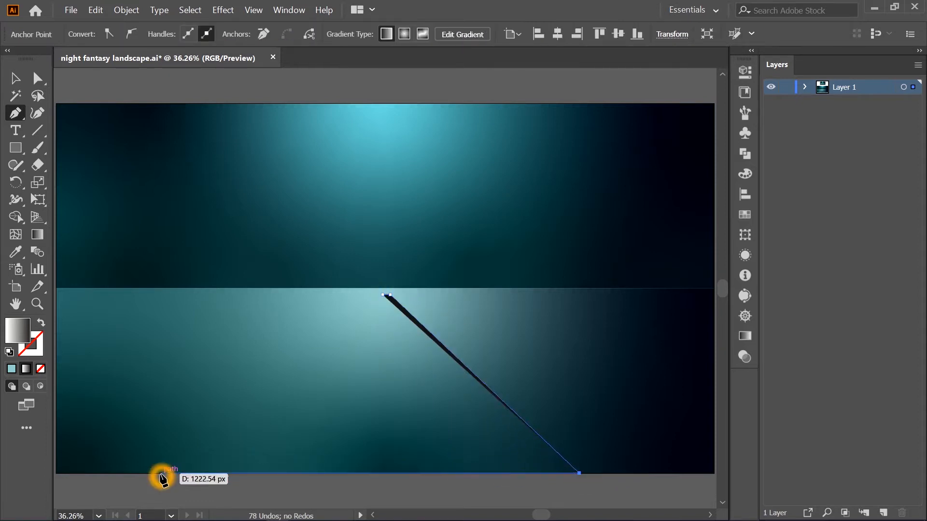
left_click(160, 473)
Reposition the triangle's two base corners along the artboard's bottom edge to narrow the base
key("a")
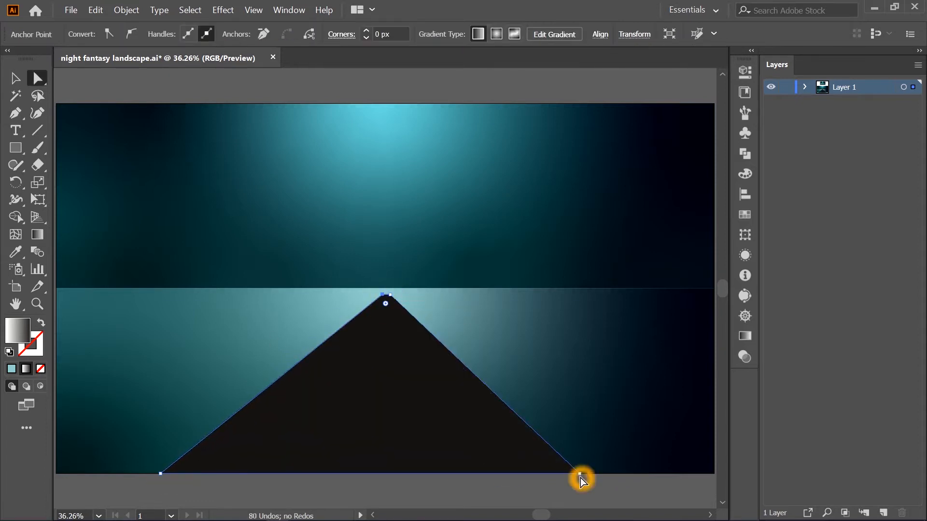
left_click_drag(580, 474, 619, 477)
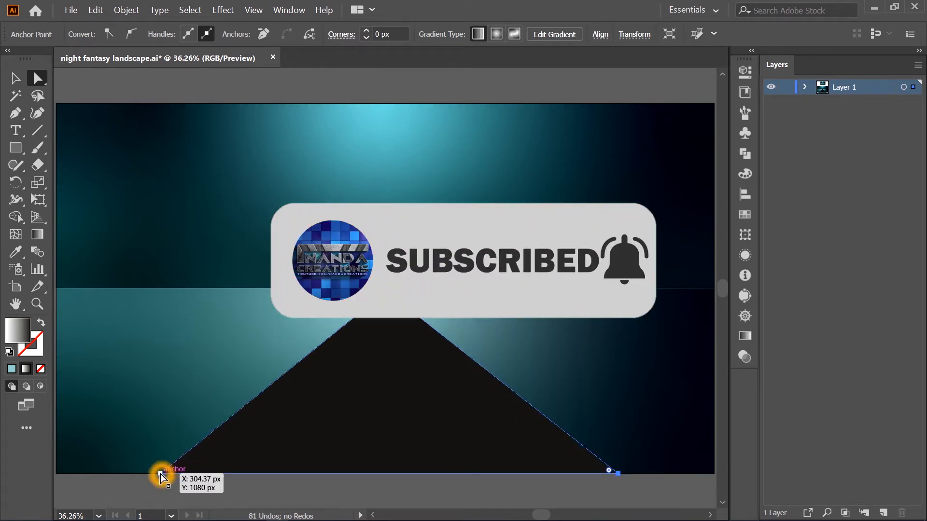
left_click_drag(618, 474, 587, 473)
key("ctrl+z")
left_click_drag(161, 474, 200, 474)
Move the triangle's two tip anchor points closer together and deselect the shape
scroll(385, 296, "up", 8)
left_click_drag(329, 266, 361, 265)
left_click_drag(502, 268, 464, 265)
key("ctrl+0")
left_click(488, 101)
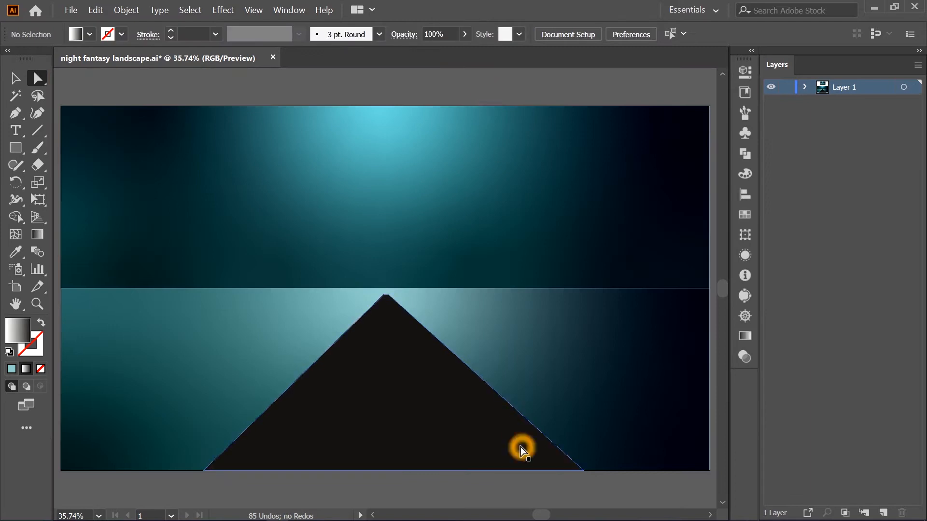
Fill the triangle with solid black in place of its gradient
left_click(522, 444)
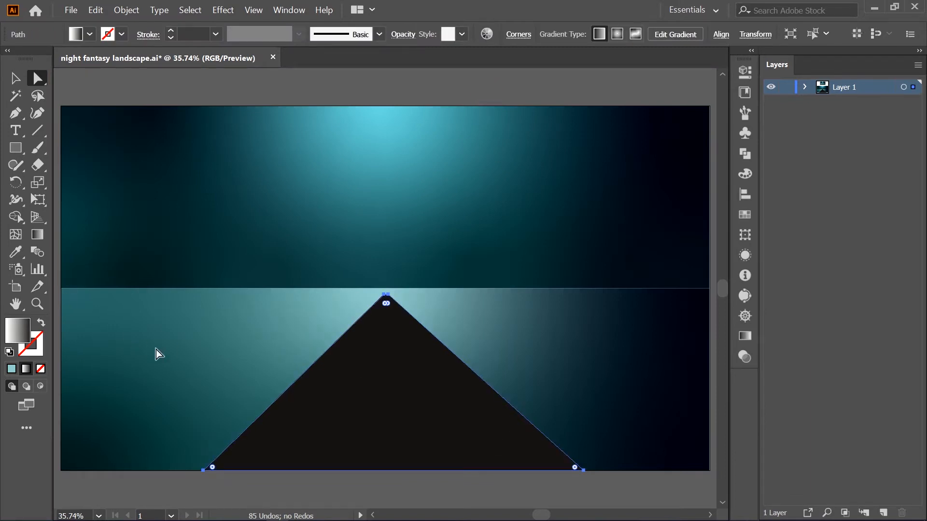
left_click(14, 369)
left_click(27, 370)
left_click(13, 369)
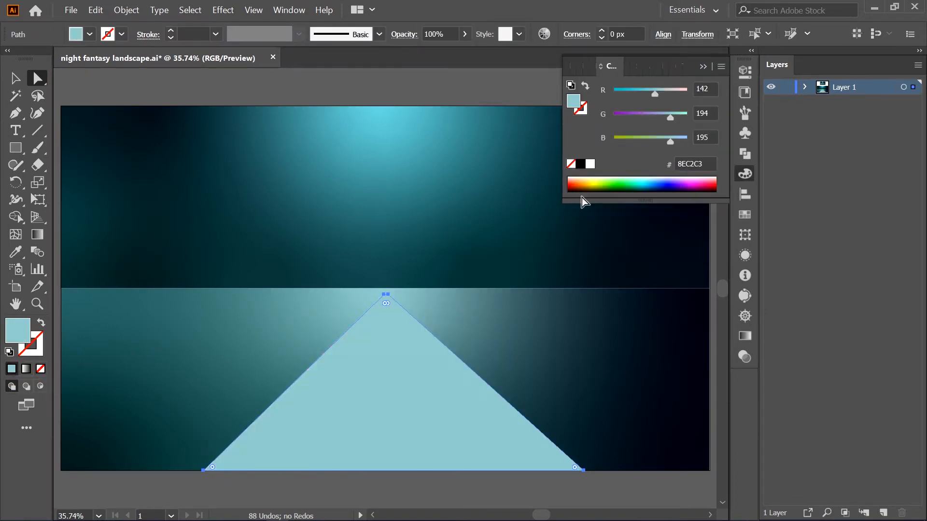
left_click(83, 36)
left_click(38, 64)
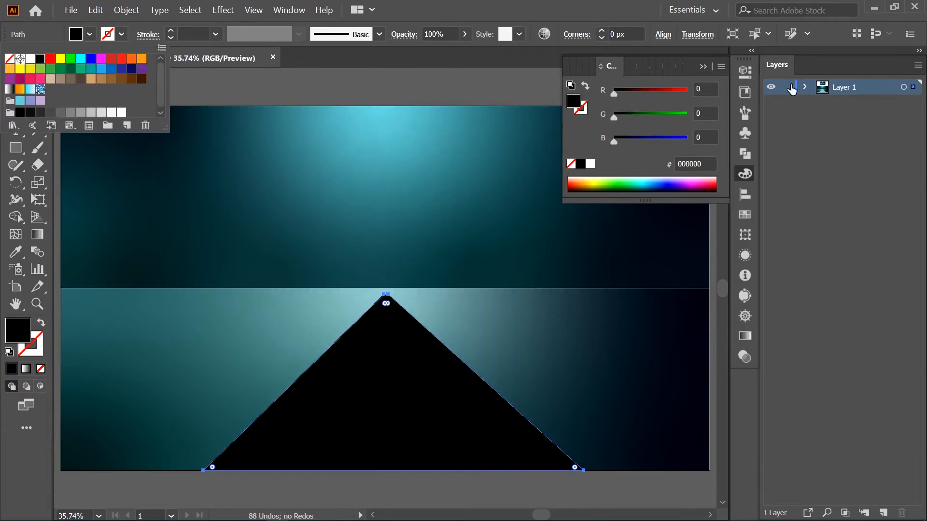
left_click(704, 69)
Fill the triangle with the near-black navy sampled from the bottom row of the palette
key("i")
scroll(526, 185, "up", 3)
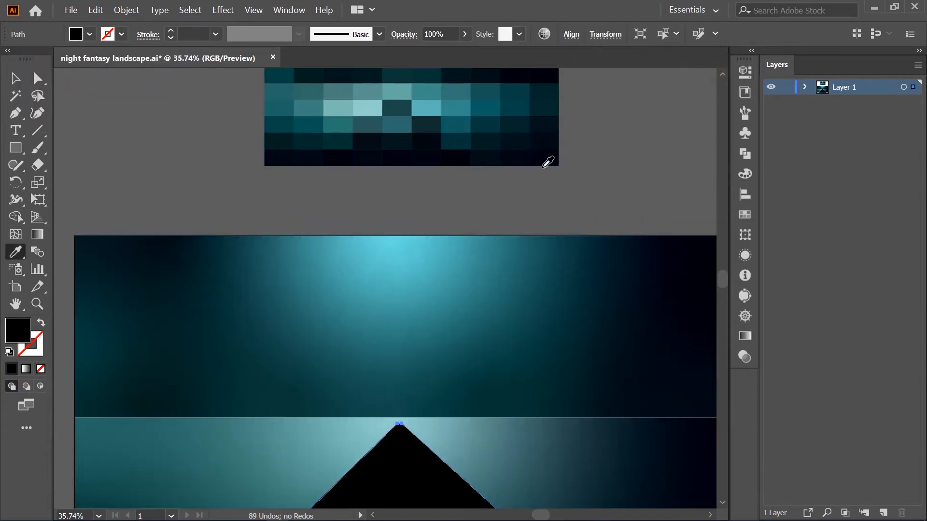
left_click(405, 157)
scroll(353, 307, "down", 3)
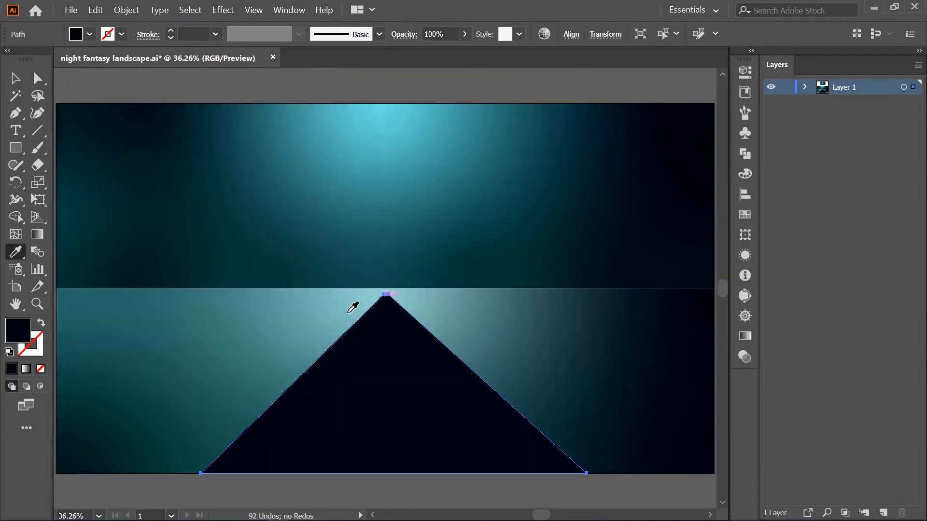
Add a gradient mesh point just below the triangle's tip and colour it pale cyan from the palette
left_click(386, 308)
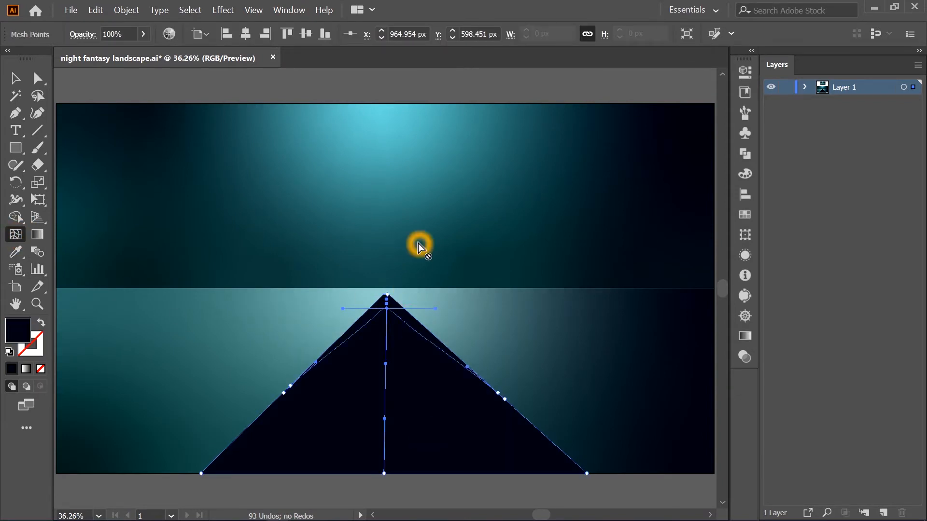
scroll(420, 249, "up", 3)
key("i")
left_click(413, 81)
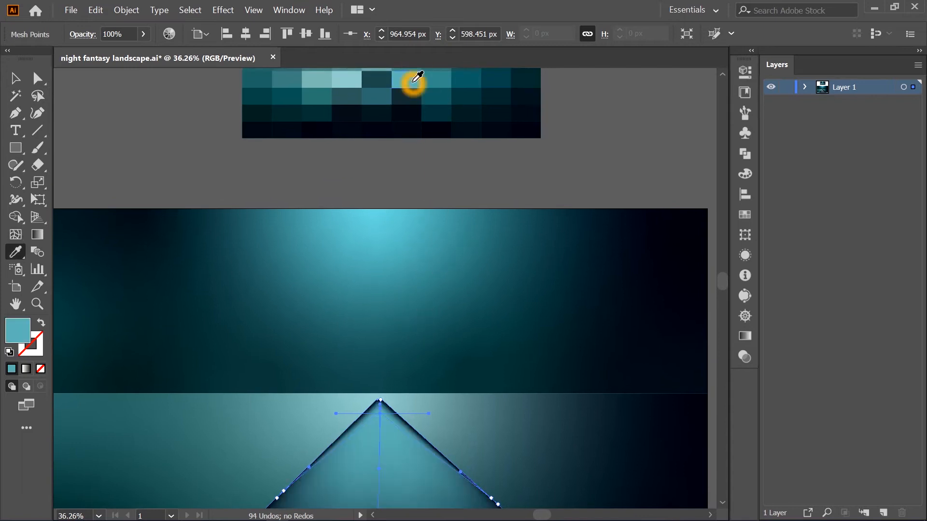
left_click_drag(417, 174, 430, 226)
left_click(366, 131)
Add a second mesh point in the lower centre of the triangle and colour it a muted slate teal sampled from the artwork
scroll(449, 266, "down", 1)
left_click_drag(482, 315, 468, 164)
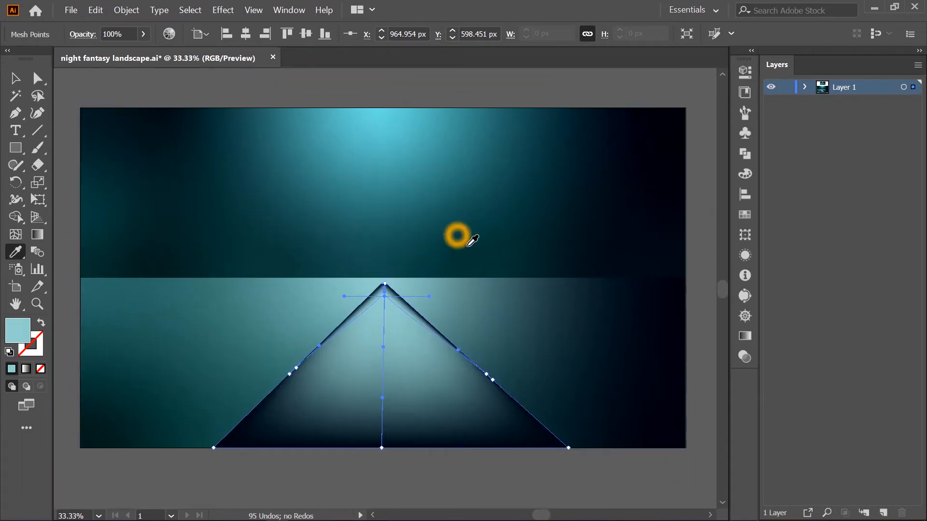
left_click(383, 392)
key("i")
left_click(508, 431)
left_click(450, 369)
left_click(400, 368)
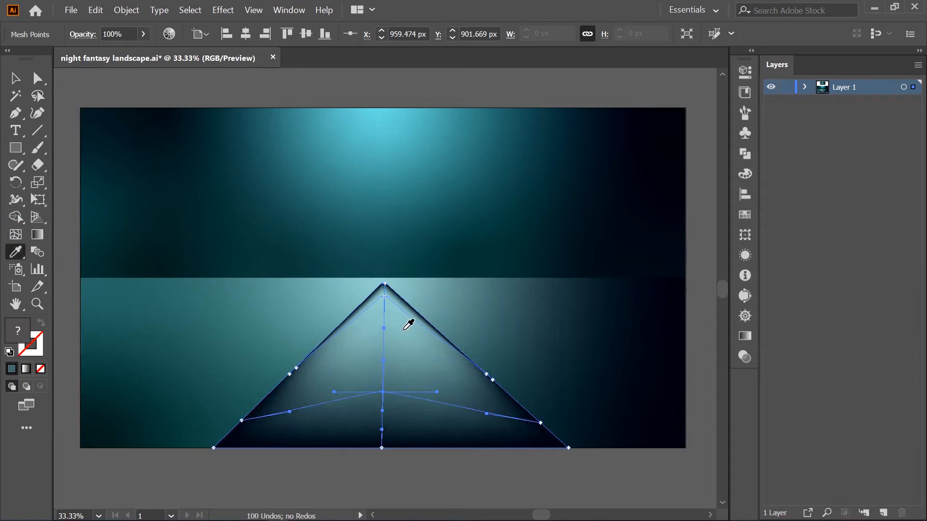
left_click(654, 469)
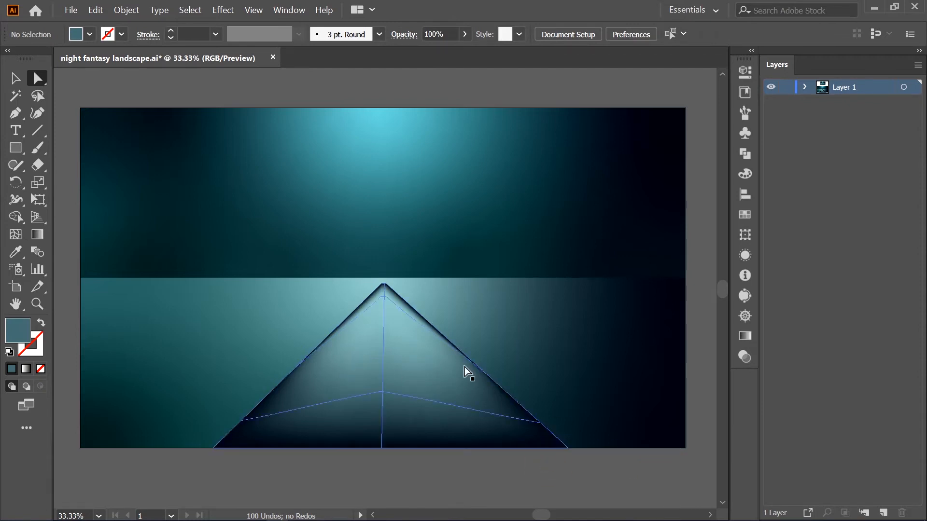
scroll(388, 186, "up", 1)
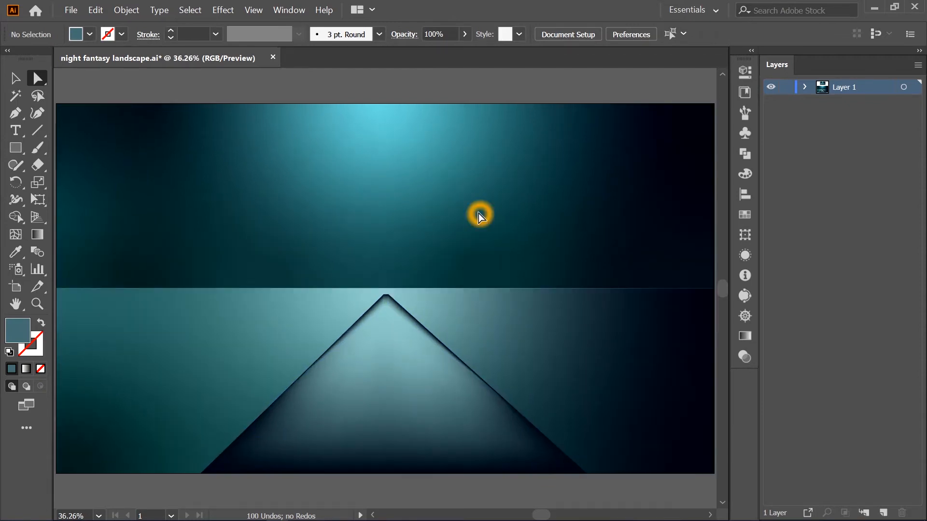
left_click(375, 342)
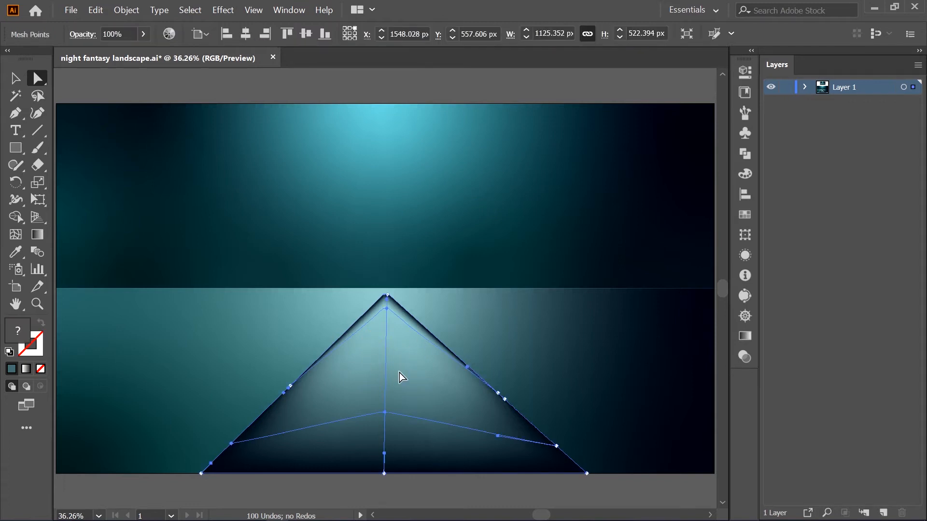
Trace the couple's outline with the Pen tool over both heads, down the woman's back and skirt to her raised foot
left_click(298, 139)
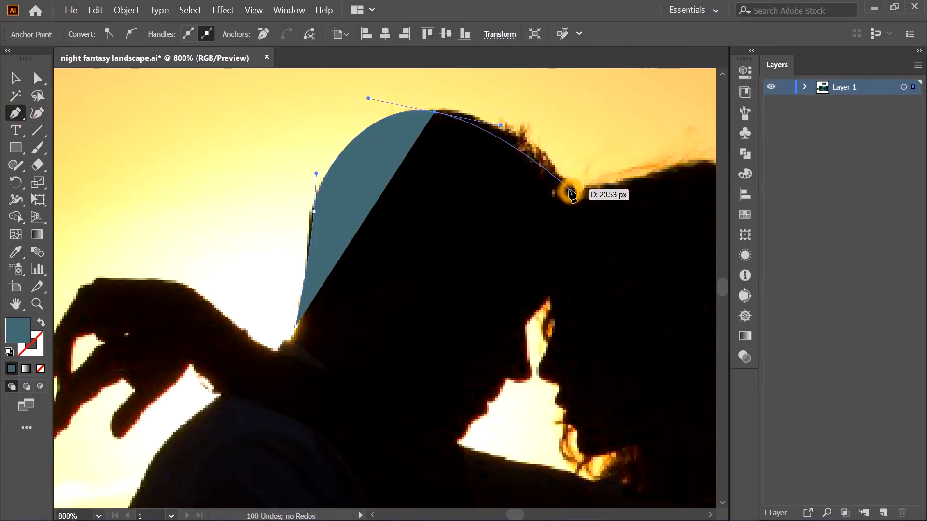
left_click_drag(569, 193, 575, 227)
left_click_drag(540, 277, 304, 295)
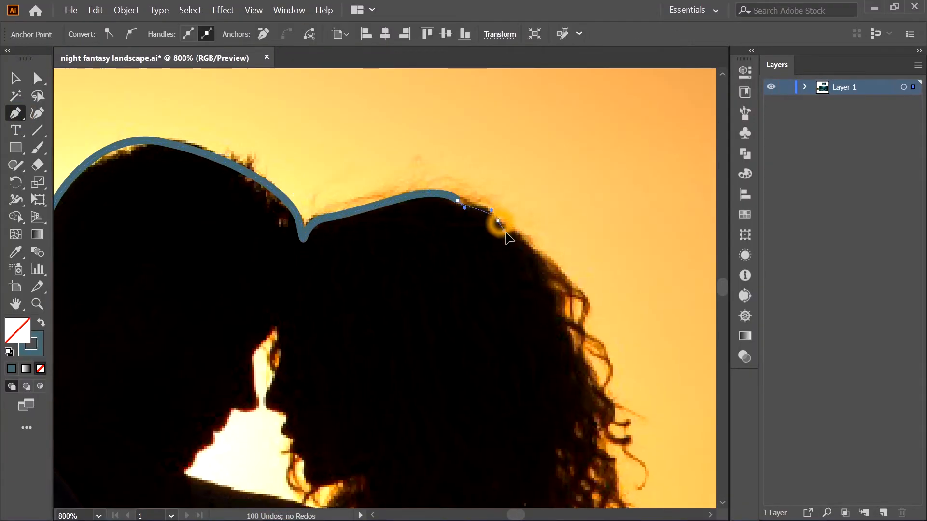
left_click_drag(542, 252, 533, 328)
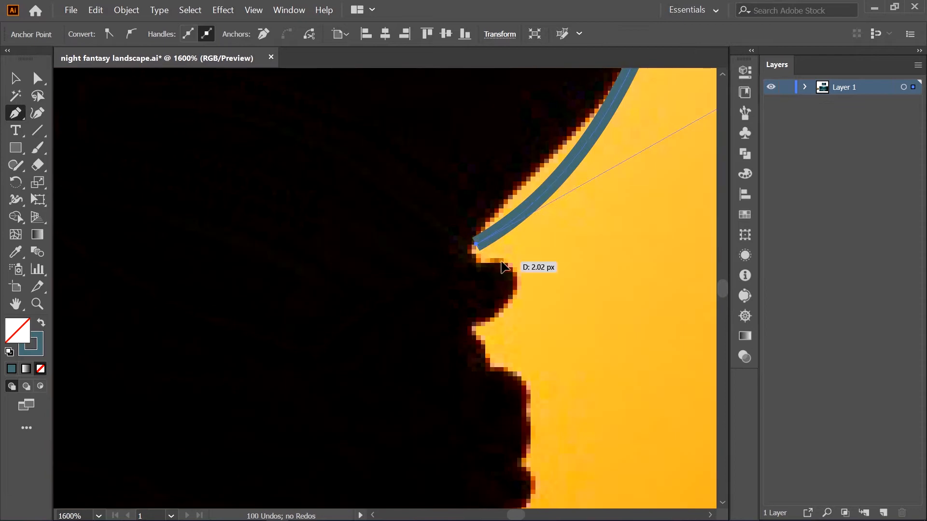
left_click(515, 290)
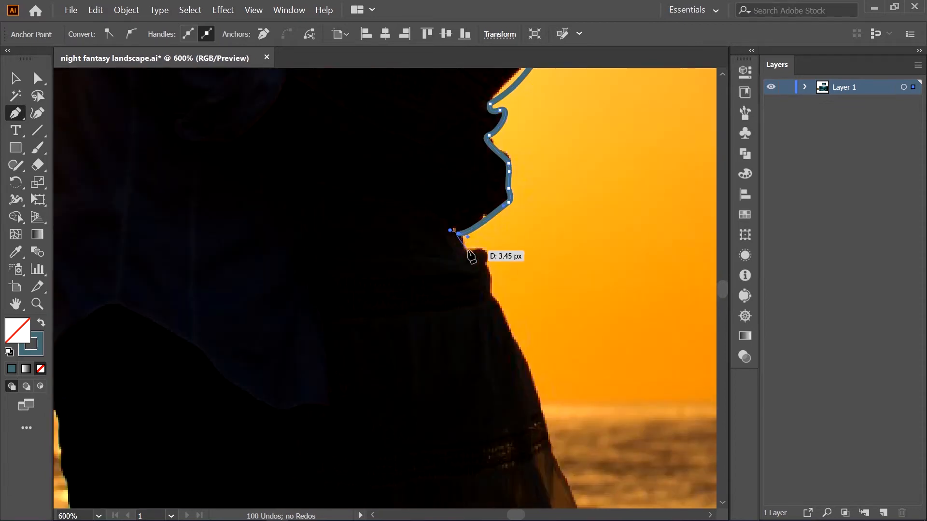
left_click_drag(587, 224, 590, 241)
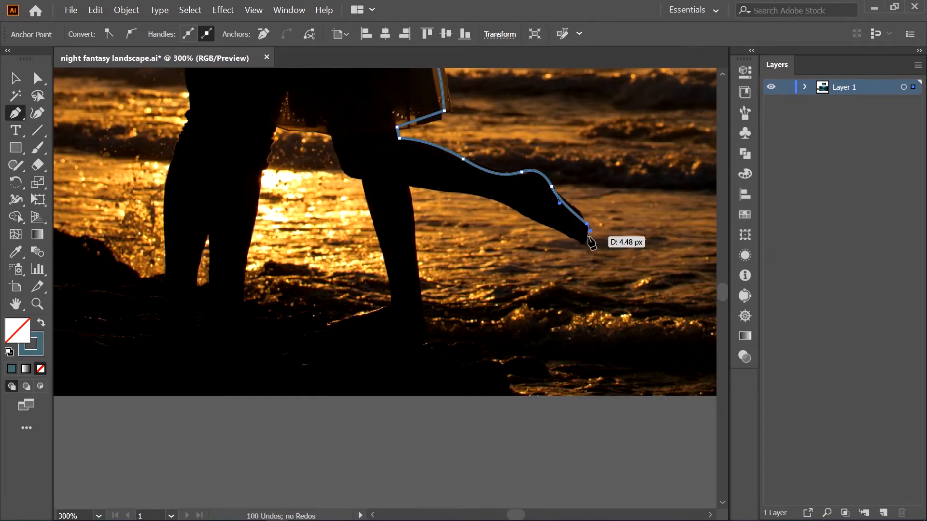
Continue the outline around the woman's standing foot and up the inner side of that leg
left_click_drag(417, 305, 416, 305)
left_click(430, 318)
left_click(431, 321)
left_click(337, 327)
mouse_move(352, 317)
left_mouse_down()
mouse_move(377, 310)
mouse_move(366, 315)
left_mouse_up()
left_click_drag(389, 302, 389, 293)
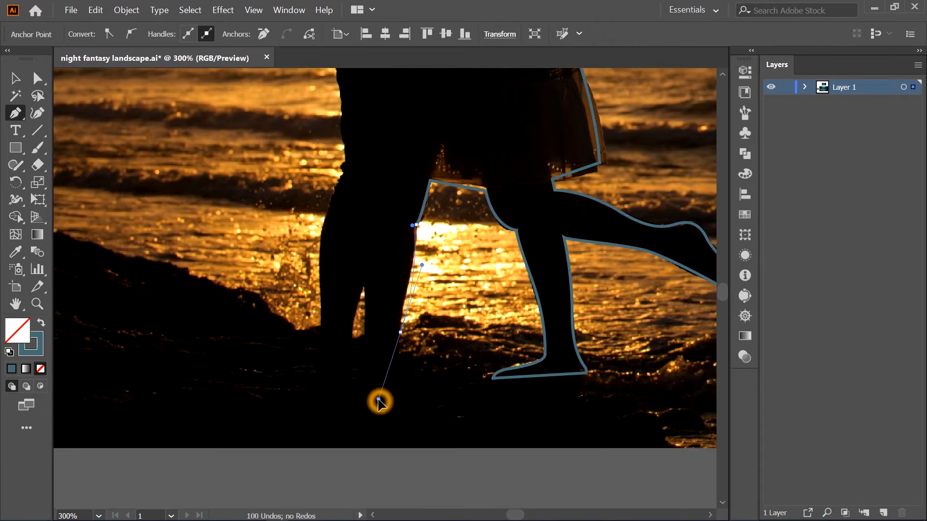
Trace the man's front foot, the gap between his legs and the inner edge of his rear leg
left_click_drag(422, 365, 445, 378)
left_click(361, 365)
left_click_drag(361, 349, 364, 333)
left_click_drag(365, 289, 363, 282)
left_click_drag(353, 350, 360, 379)
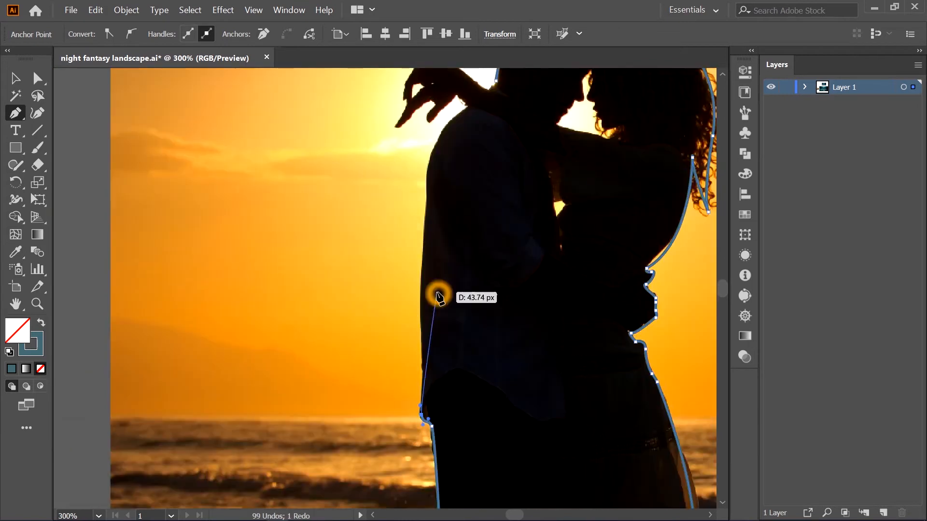
Continue the outline over the man's shoulder and around the lower fingers of the hand behind his neck
left_click_drag(432, 151, 437, 141)
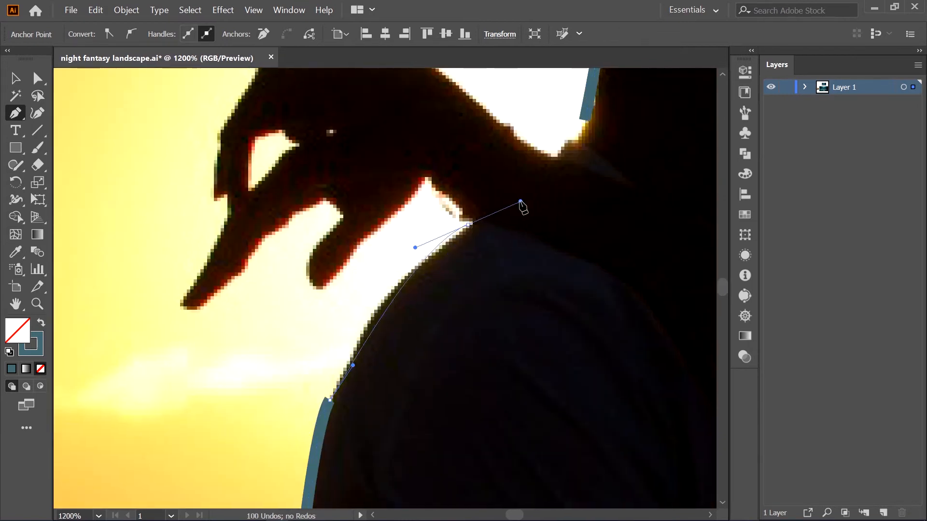
left_click(424, 177)
left_click(323, 288)
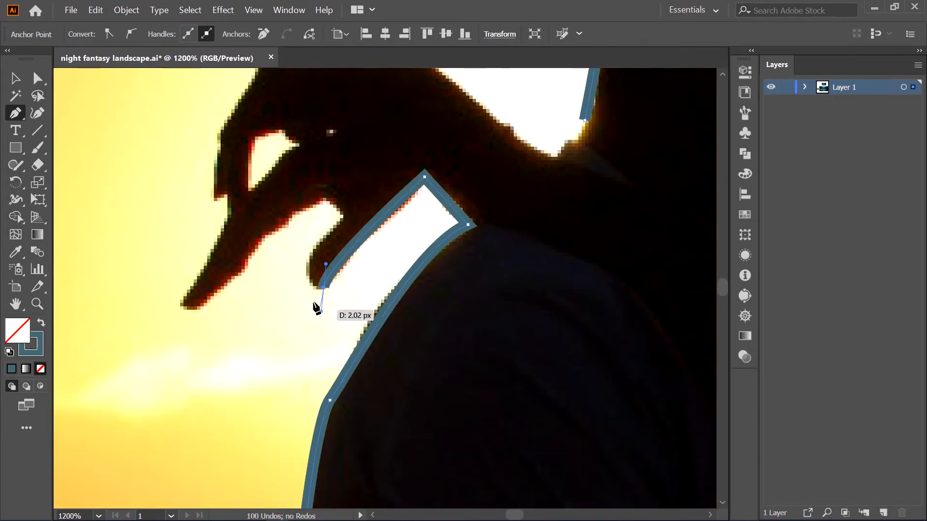
left_click(340, 216)
left_click(321, 195)
left_click(246, 249)
left_click(192, 302)
Trace the upper finger and the back of the hand, closing the silhouette outline at the man's neck
left_click(227, 209)
left_click_drag(242, 199, 266, 283)
left_click_drag(323, 226, 302, 212)
left_click(271, 266)
left_click(292, 141)
left_click_drag(447, 136, 546, 184)
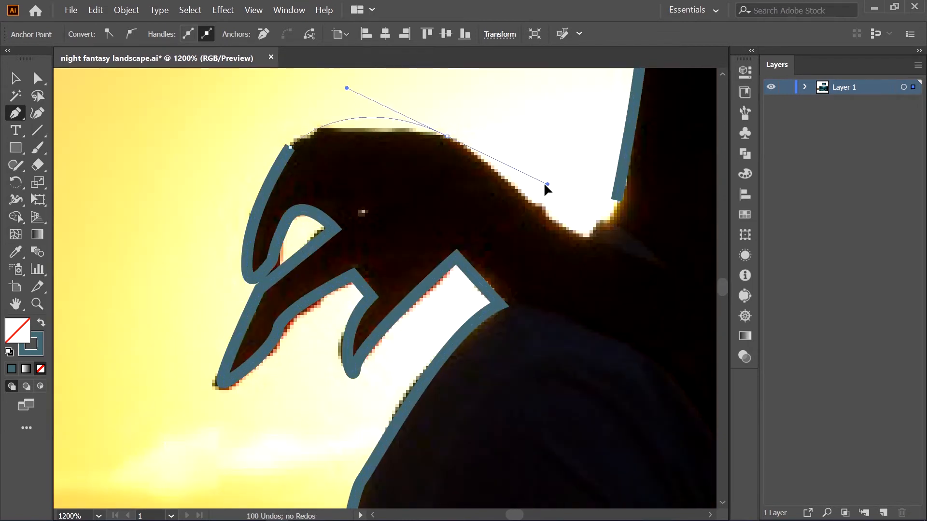
left_click(610, 204)
Start a separate path for the gap between the faces, tracing down the man's facial profile
scroll(542, 212, "down", 11)
left_click_drag(607, 217, 352, 393)
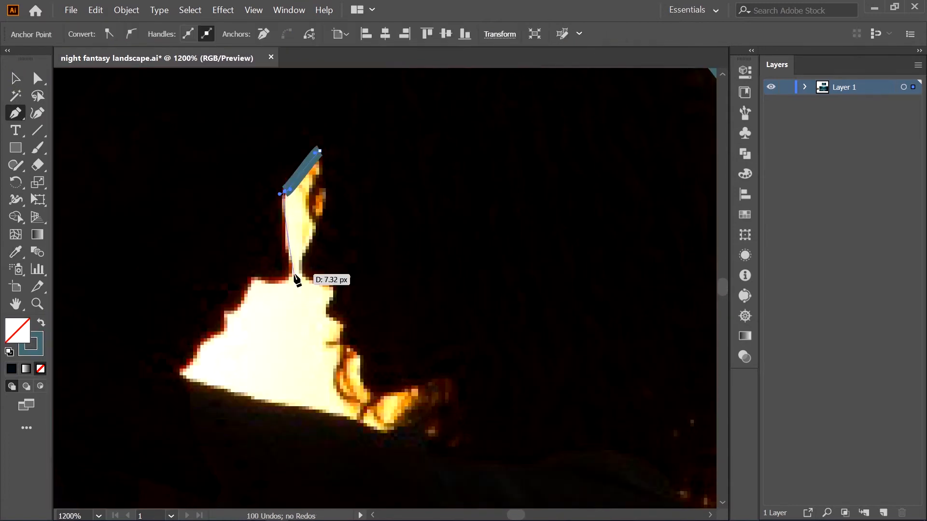
left_click(288, 275)
left_click(246, 277)
left_click_drag(243, 311, 225, 316)
left_click(223, 311)
left_click(223, 327)
Trace the gap's lower edge along the arm and up the woman's face, closing the path at its start
left_click_drag(312, 410, 381, 419)
left_click_drag(387, 438, 369, 448)
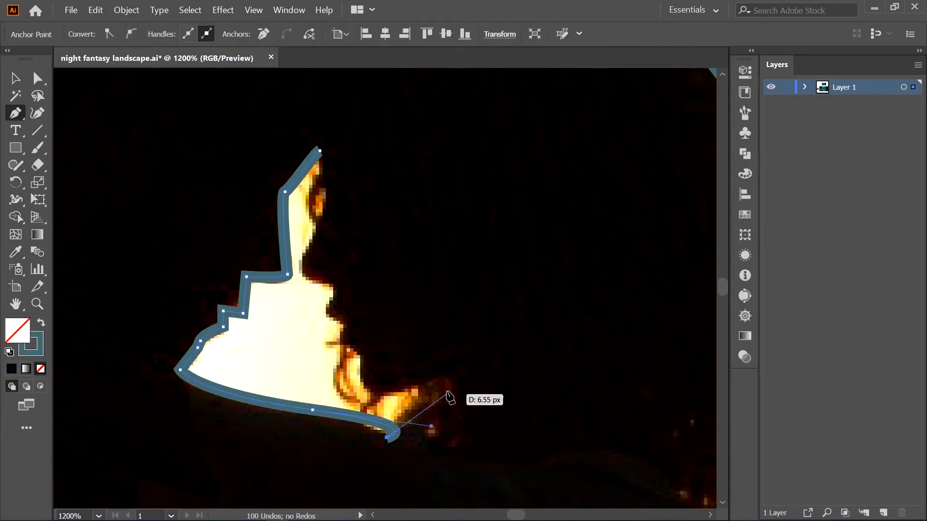
left_click(446, 381)
left_click_drag(364, 388, 338, 386)
left_click_drag(302, 269, 302, 255)
left_click_drag(319, 150, 307, 97)
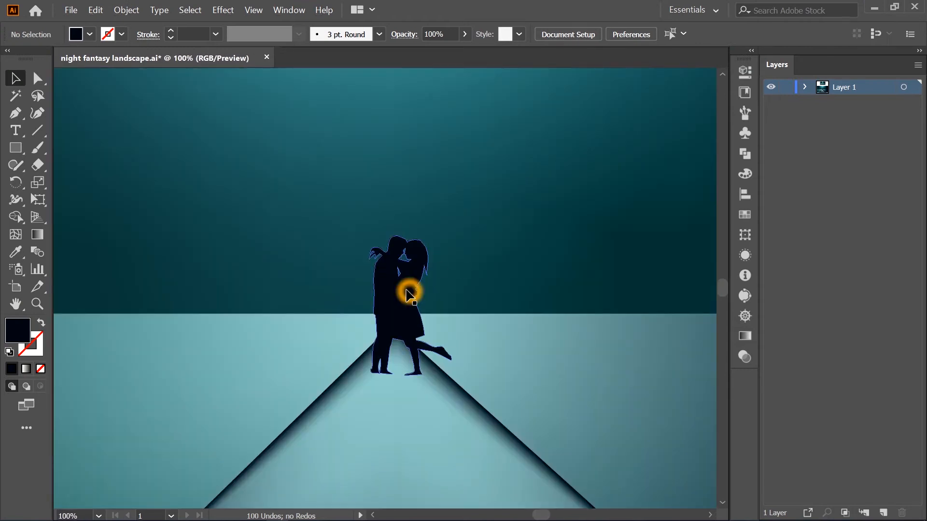
Reflect a copy of the couple silhouette across the horizontal axis and place it directly below the feet
left_click(415, 309)
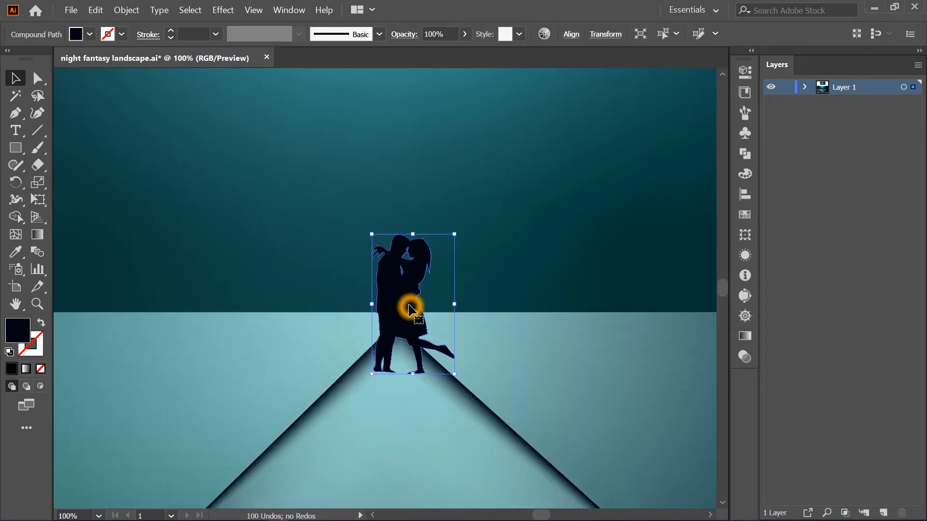
right_click(410, 305)
mouse_move(466, 412)
left_click(602, 448)
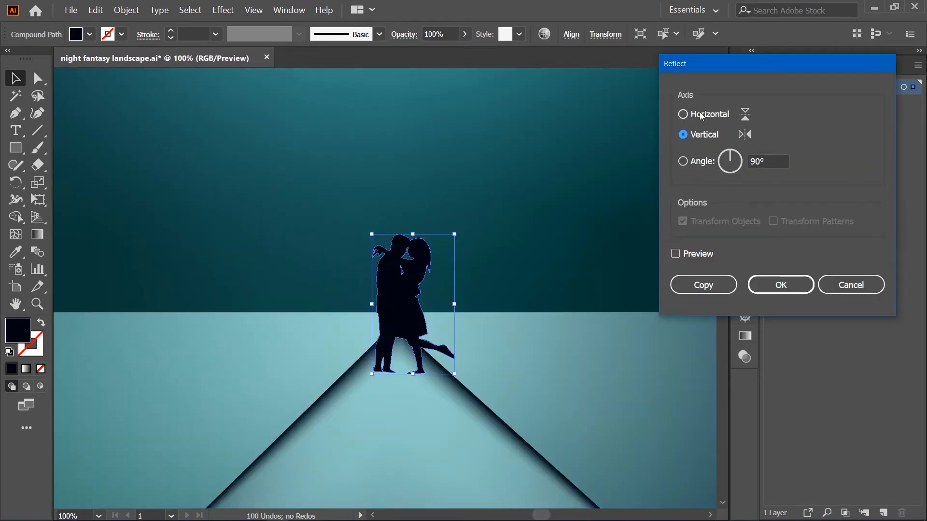
left_click(683, 113)
left_click(679, 253)
key("Return")
left_click_drag(401, 431, 403, 434)
left_click(511, 407)
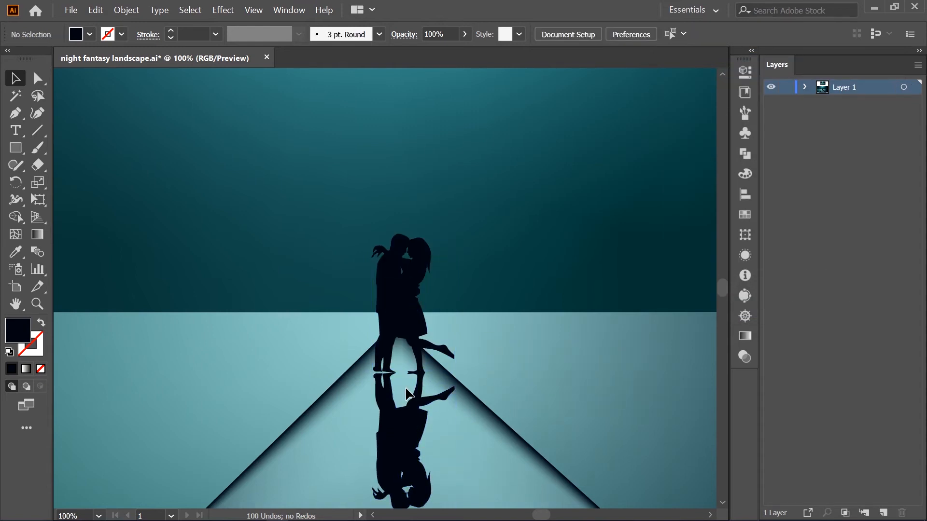
Apply an envelope mesh with 1 row and 1 column to the reflected silhouette
scroll(434, 392, "down", 3)
scroll(446, 418, "up", 4)
left_click(382, 254)
scroll(467, 294, "down", 1)
right_click(416, 316)
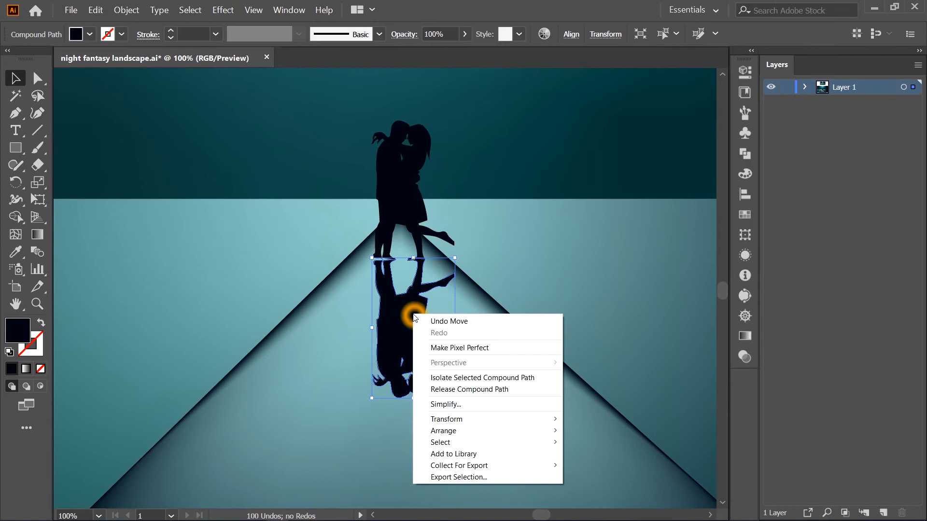
left_click(126, 9)
left_click(201, 308)
left_click(350, 317)
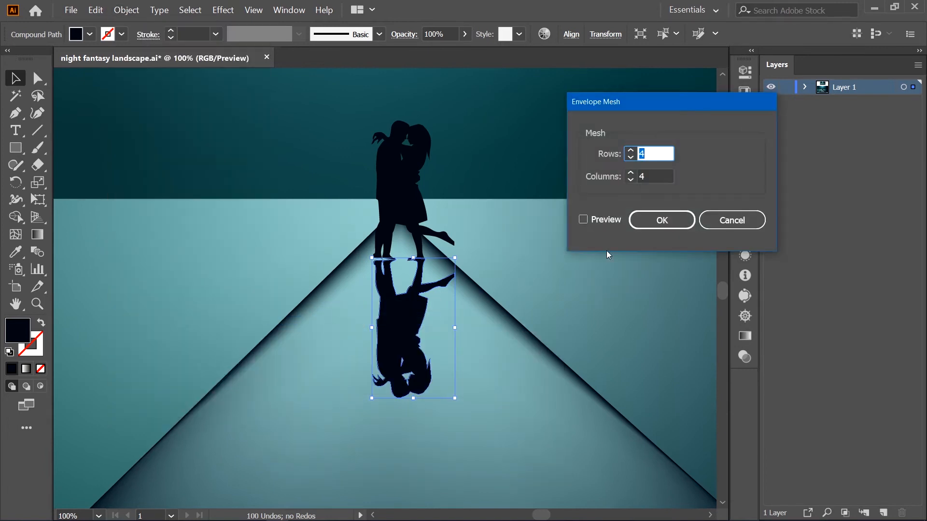
left_click(630, 180)
left_click(631, 180)
left_click(630, 180)
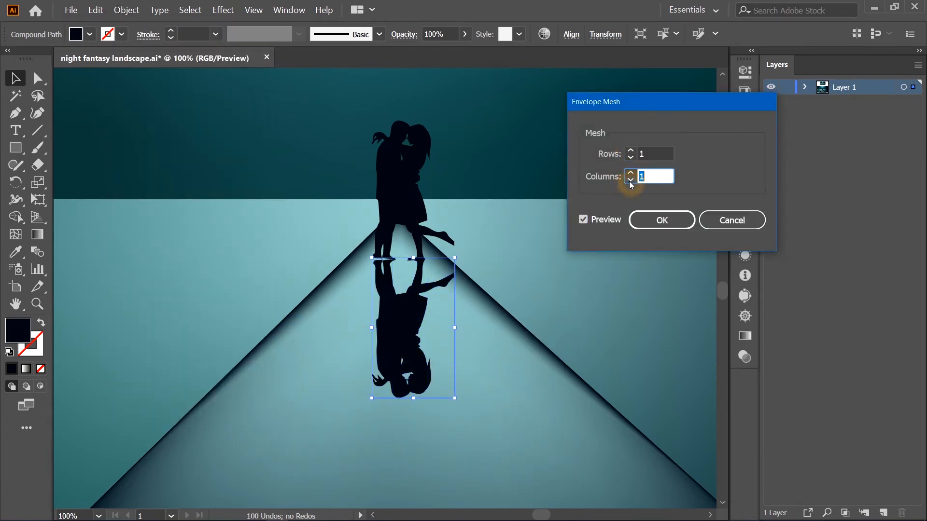
left_click(662, 220)
Stretch the reflected silhouette down the road and pull its lower mesh corners inward to taper it
key("ctrl+minus")
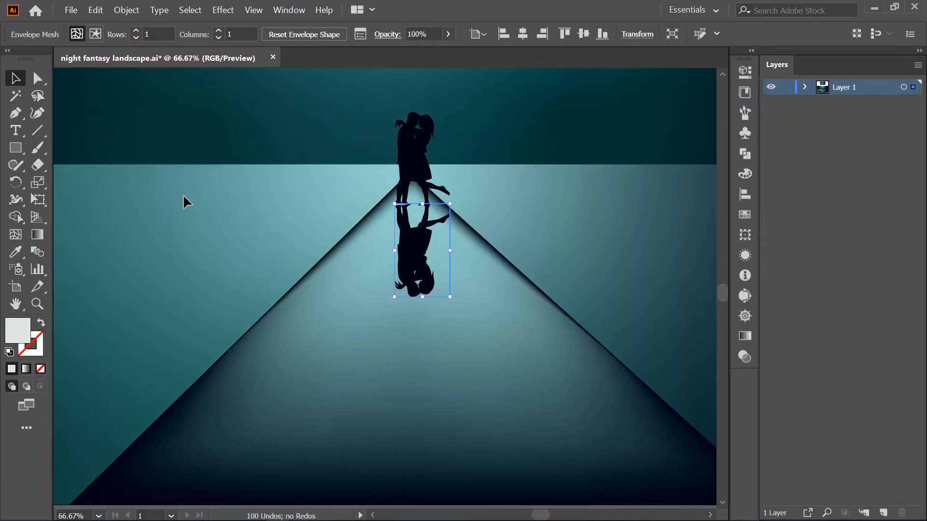
left_click_drag(449, 296, 449, 381)
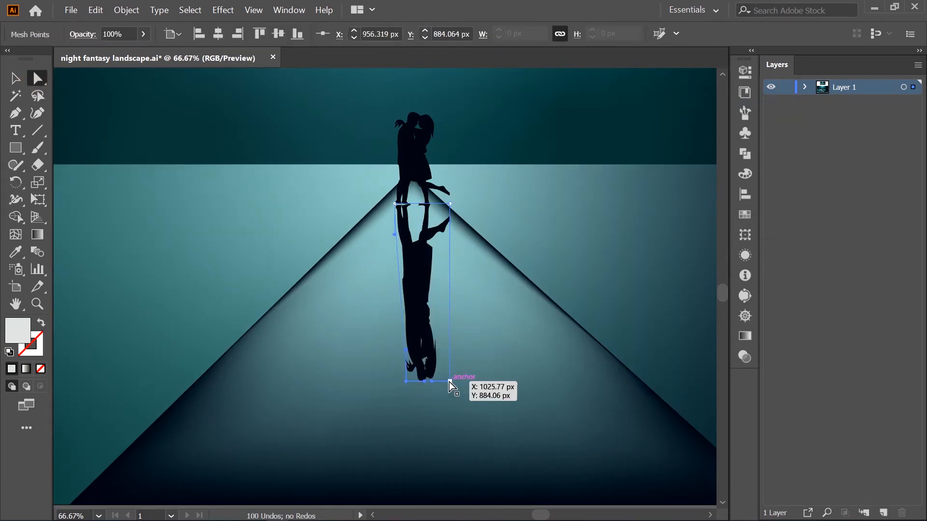
left_click_drag(438, 381, 434, 381)
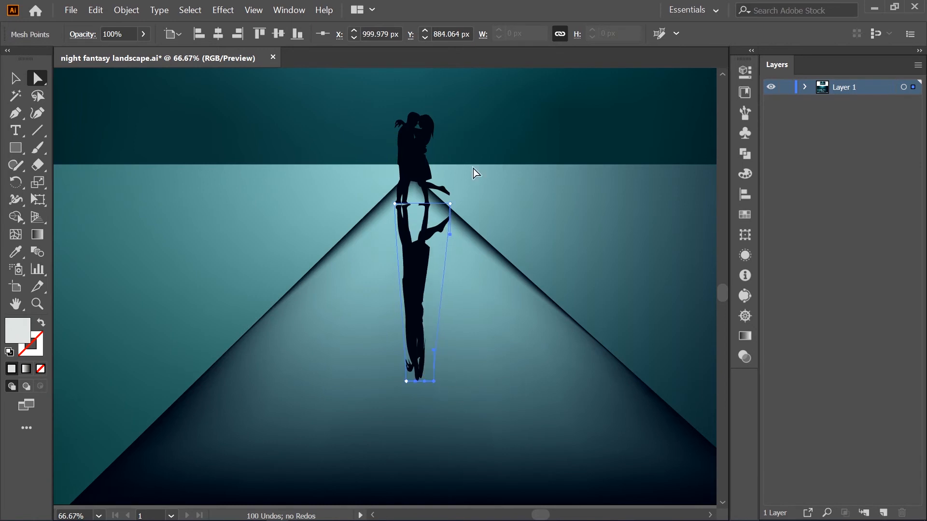
Lower the opacity of the reflected silhouette so it reads as a faint reflection on the road
left_click(744, 353)
left_click(709, 88)
left_click(703, 67)
left_click(505, 231)
left_click(416, 284)
left_click(745, 354)
left_click(709, 88)
left_click_drag(709, 105, 676, 106)
left_click(542, 124)
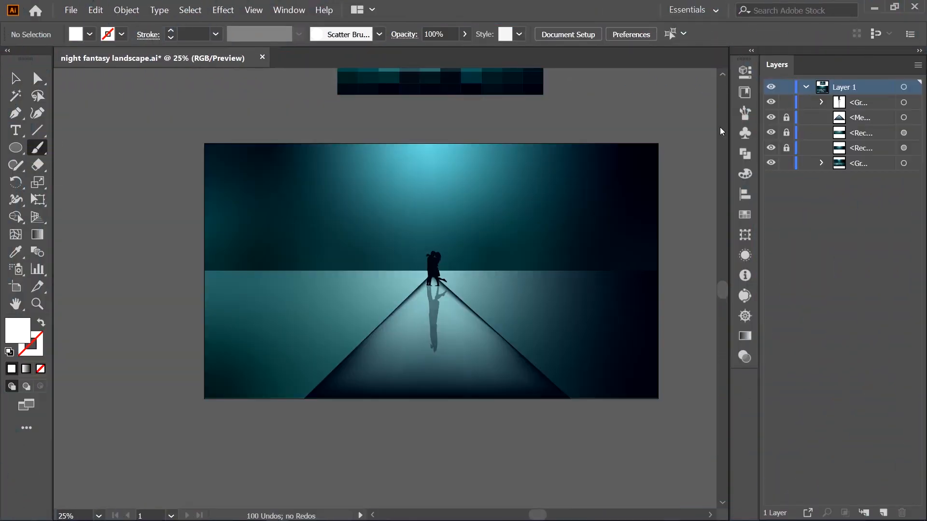
Paint white star dots across the whole sky in freehand strokes with the white scatter brush
left_click(745, 112)
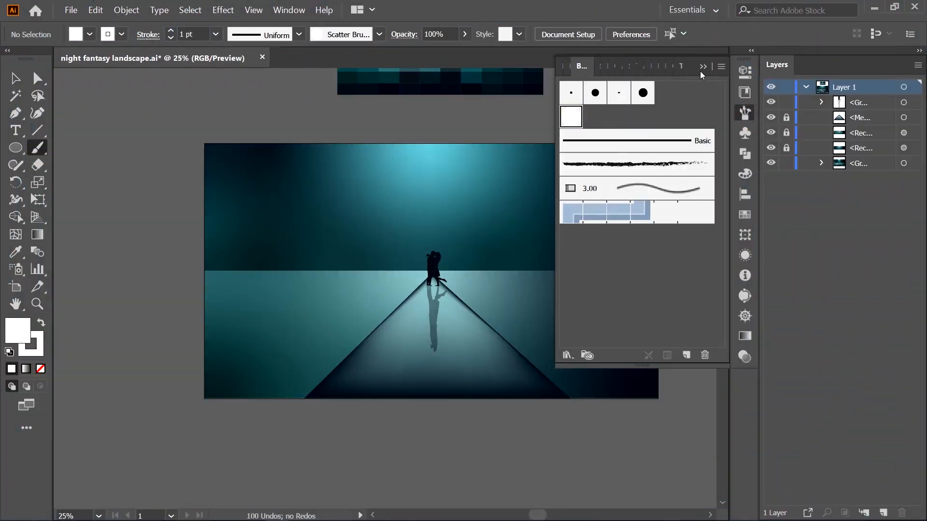
double_click(573, 118)
left_click(720, 393)
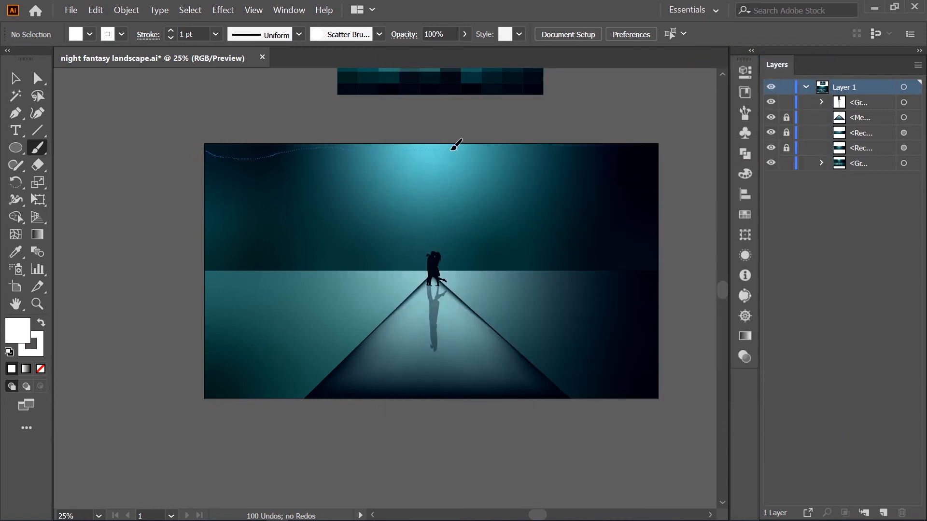
left_click_drag(579, 220, 270, 131)
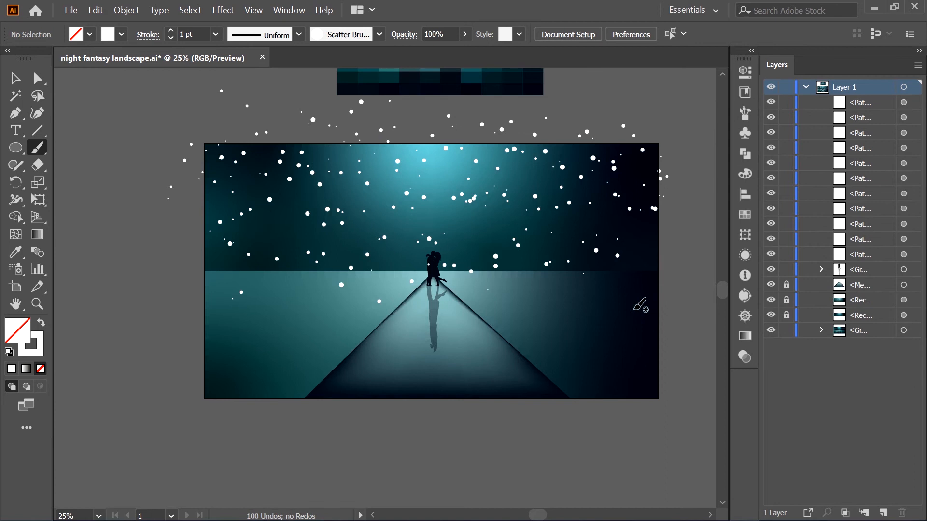
Select all star strokes, lock the palette group and set the scatter brush's maximum random size to 29%, applied to the strokes
left_click(904, 103)
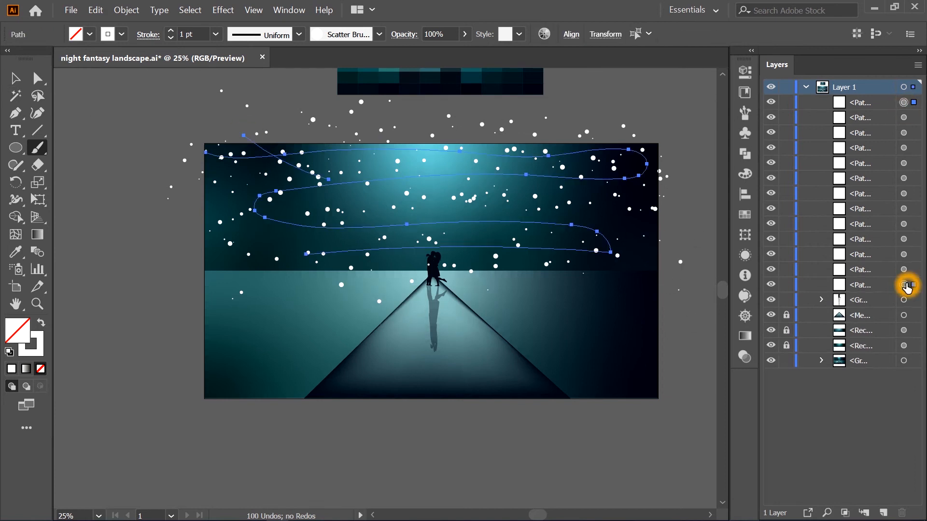
key("ctrl+a")
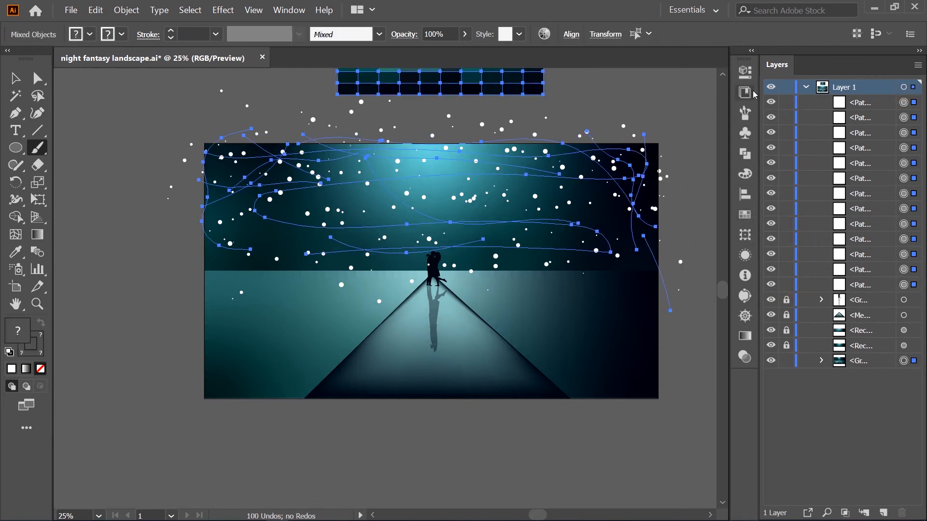
left_click(787, 361)
left_click(744, 113)
double_click(574, 117)
left_click(774, 156)
mouse_move(614, 64)
left_mouse_down()
mouse_move(825, 61)
mouse_move(726, 59)
left_mouse_up()
left_click_drag(886, 134, 809, 139)
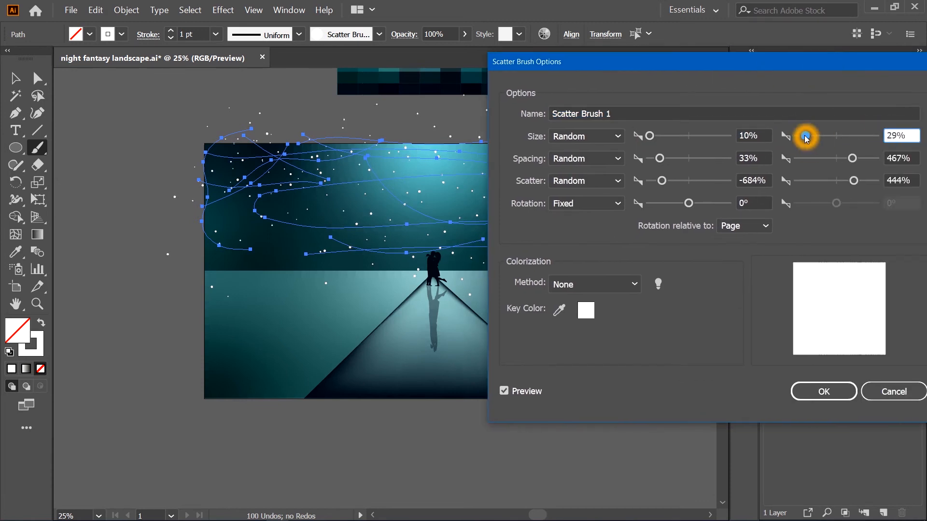
left_click(824, 391)
Paint additional star strokes along the upper edge of the sky and down its right side
left_click(447, 284)
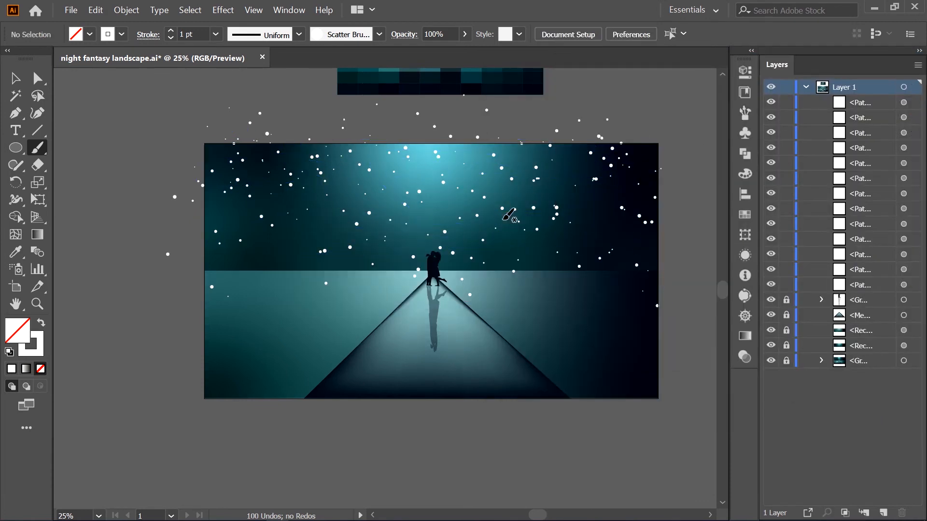
left_click_drag(379, 150, 580, 142)
left_click_drag(641, 147, 689, 177)
Select the star strokes in the lower part of the sky and reduce their opacity to 59%
key("ctrl+a")
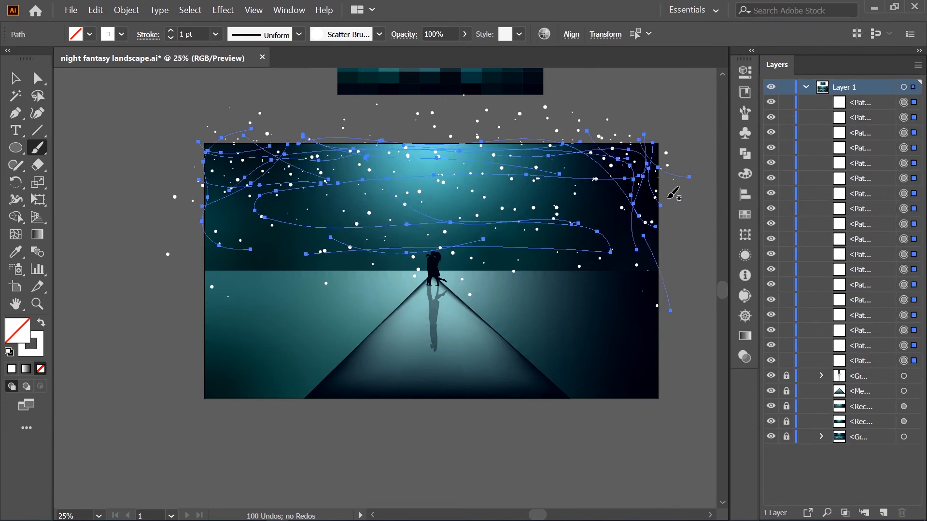
key("a")
left_click_drag(82, 203, 671, 316)
left_click_drag(110, 205, 679, 343)
left_click(745, 356)
left_click(708, 89)
left_click(703, 66)
left_click(678, 147)
Draw a rectangle covering the whole artboard on top of the stars
key("ctrl+0")
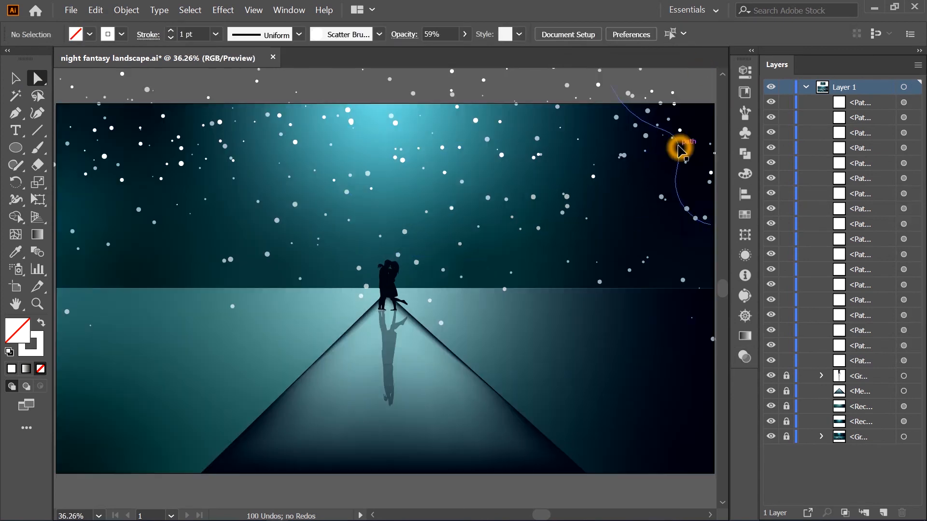
left_click_drag(59, 105, 714, 475)
left_click(744, 73)
left_click(743, 72)
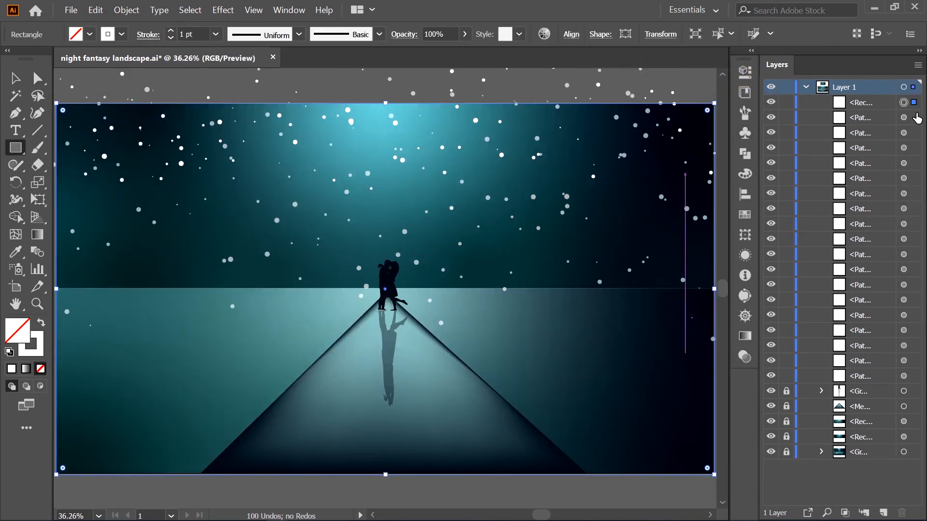
Unlock everything except the palette group and clip all the artwork to the artboard-sized rectangle with a clipping mask
left_click(786, 452)
key("ctrl+a")
right_click(515, 253)
left_click(549, 343)
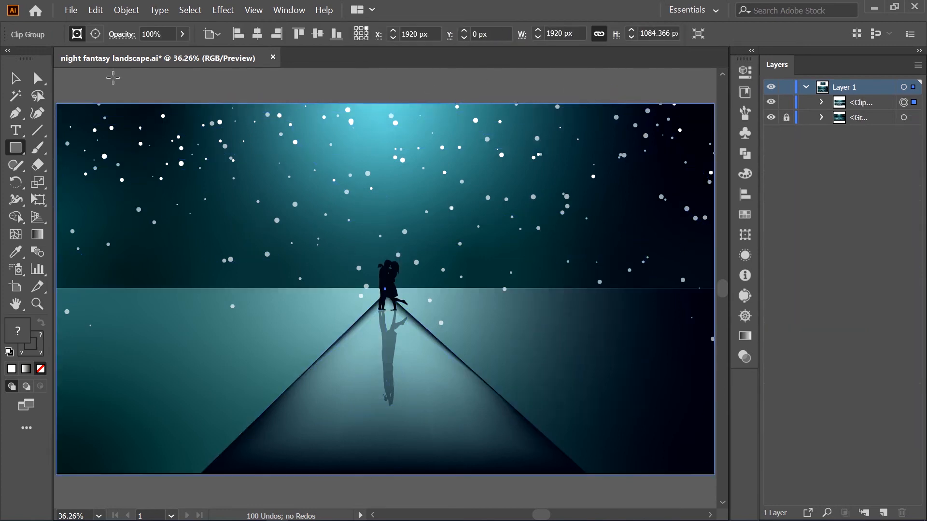
left_click(37, 78)
left_click(231, 87)
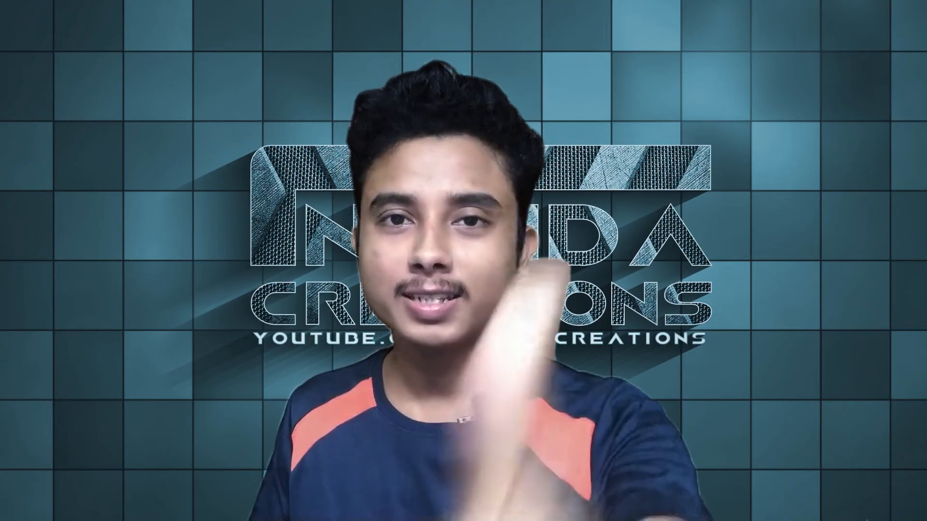